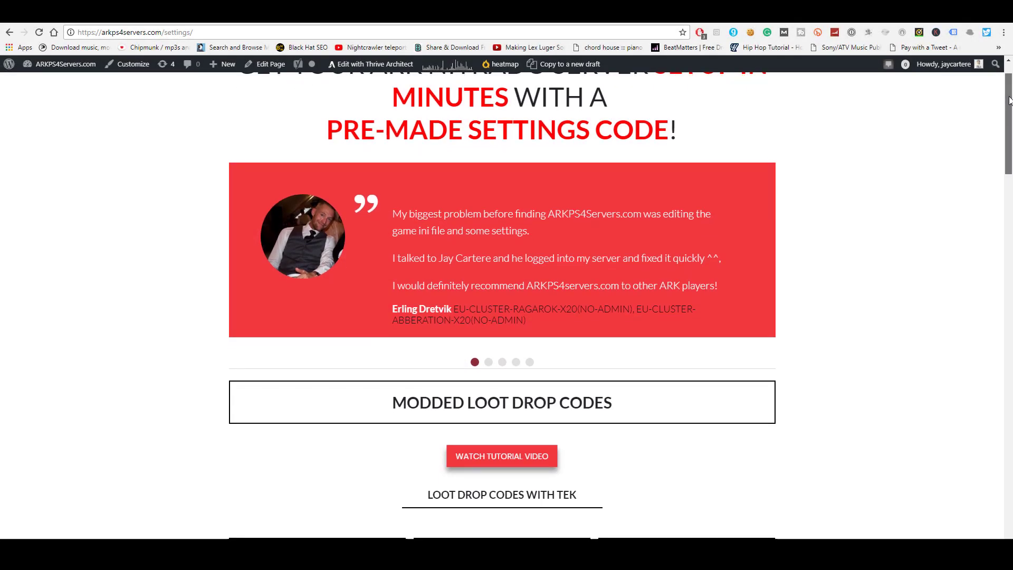
left_click_drag(1009, 100, 981, 302)
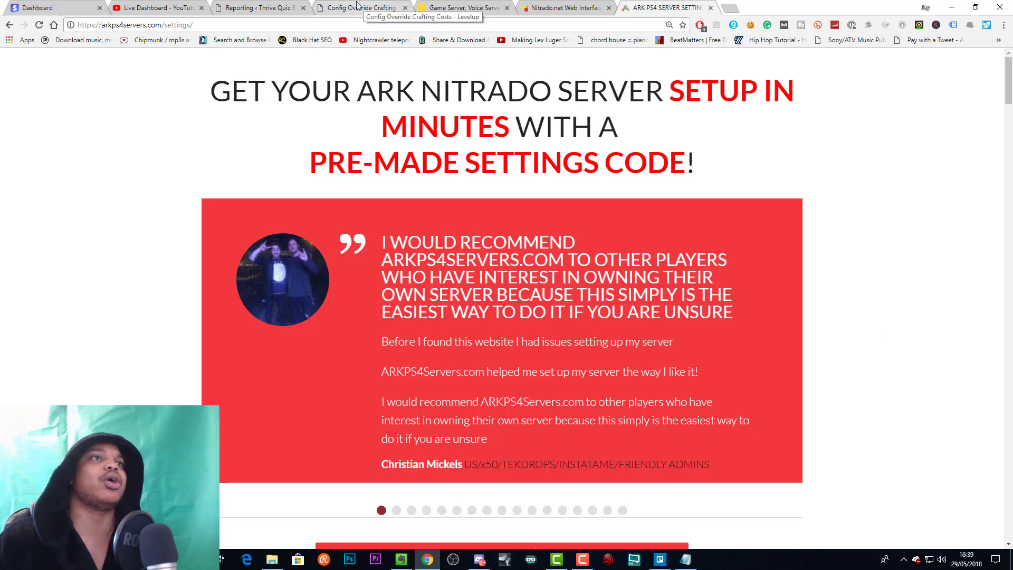
Switch to the ARK Config Override level-up generator page at nipiro.de/ark_levelup_318.php
left_click(330, 8)
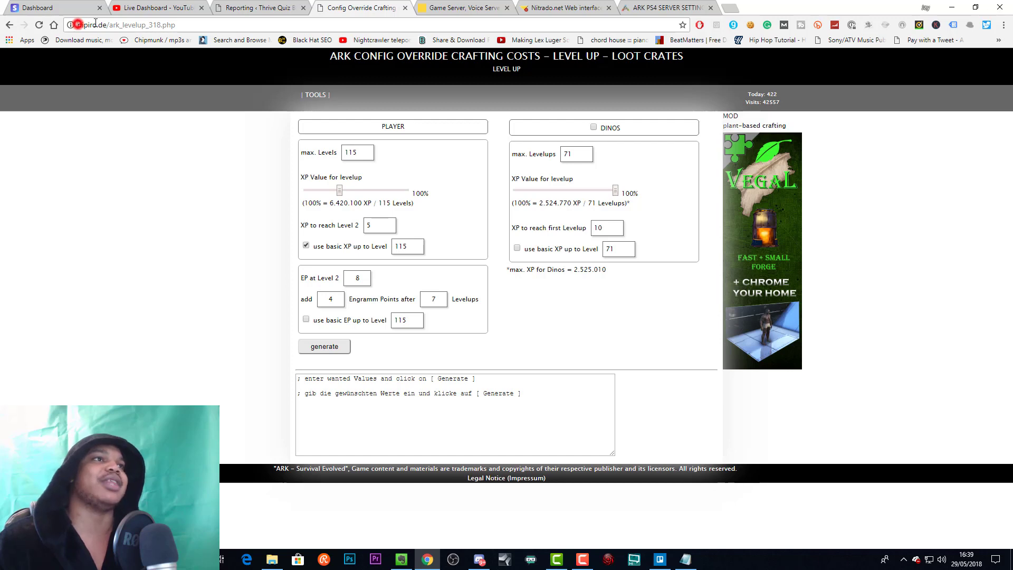
left_click(78, 24)
left_click(176, 22)
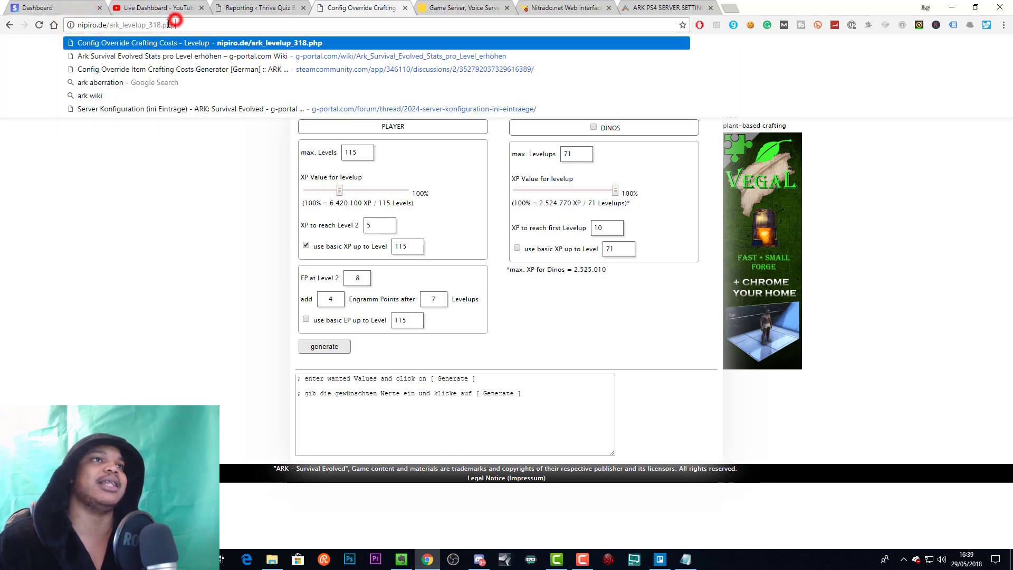
left_click(157, 185)
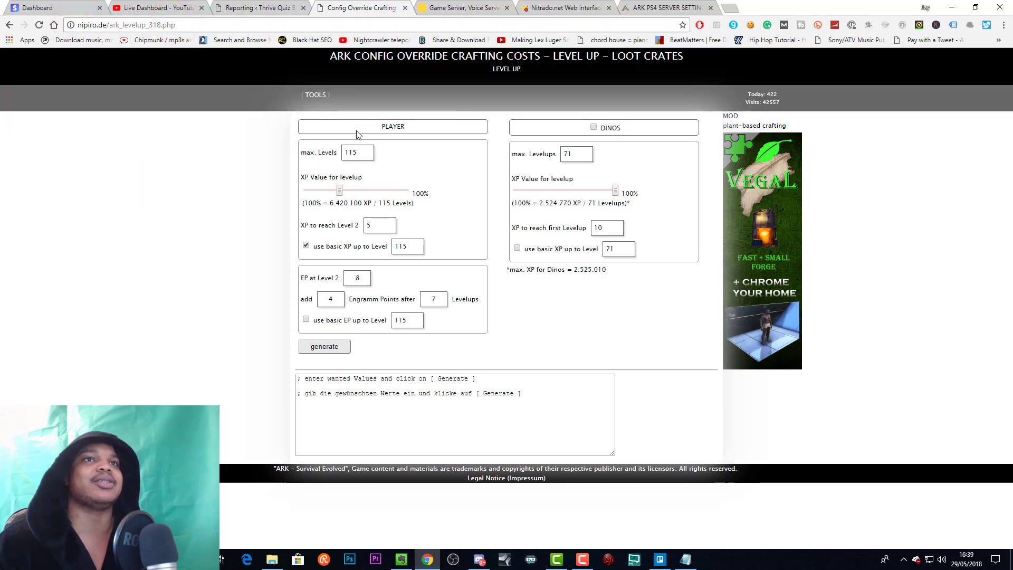
left_click(317, 96)
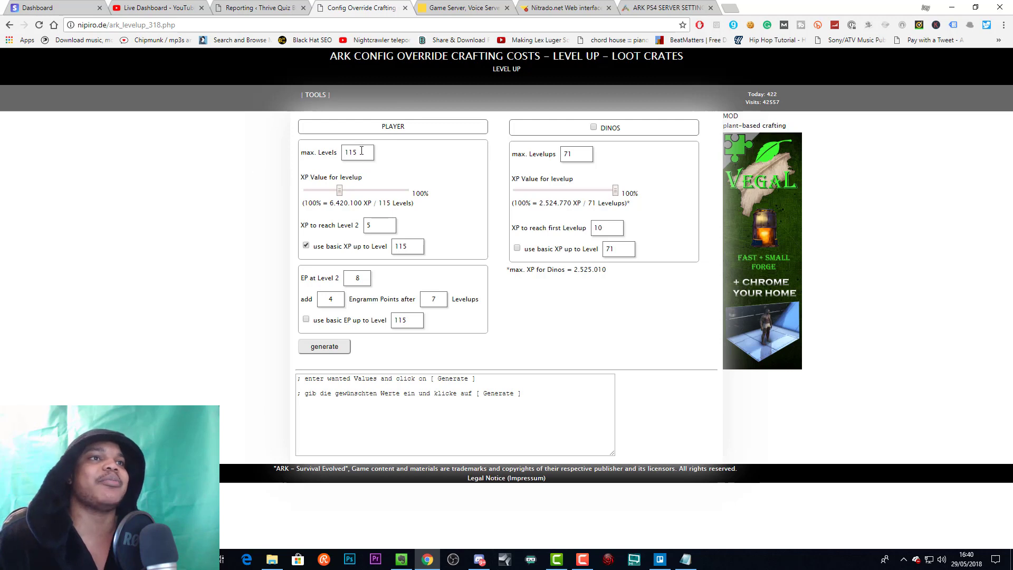
Set the player's maximum levels to 300 and the basic XP limit to level 300
left_click_drag(361, 151, 340, 151)
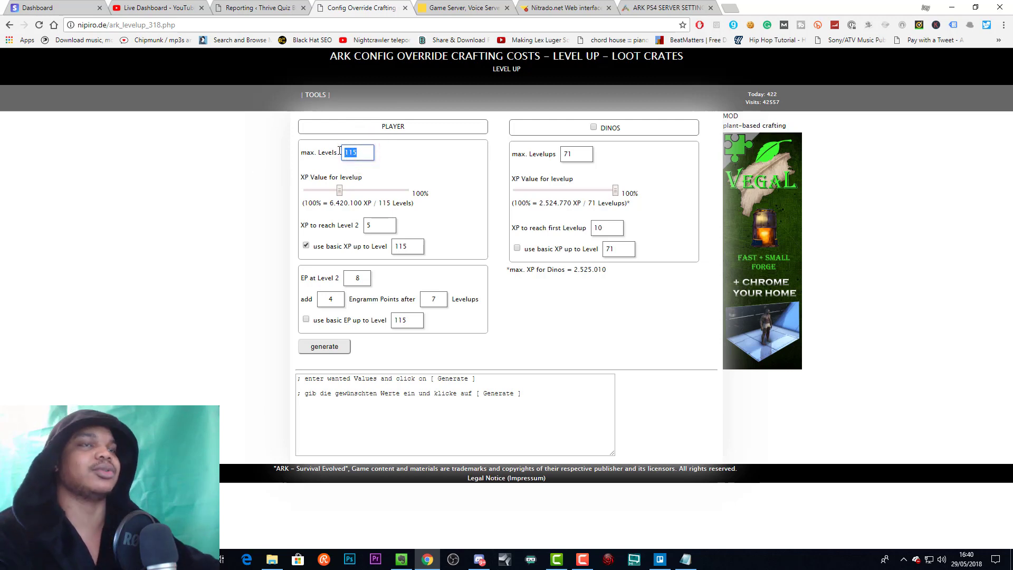
type("300")
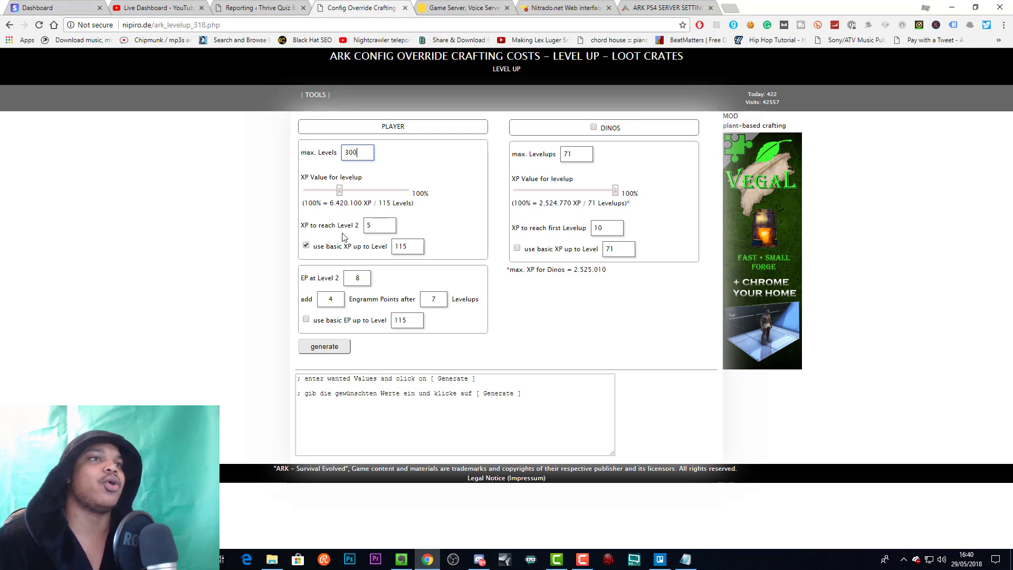
double_click(421, 251)
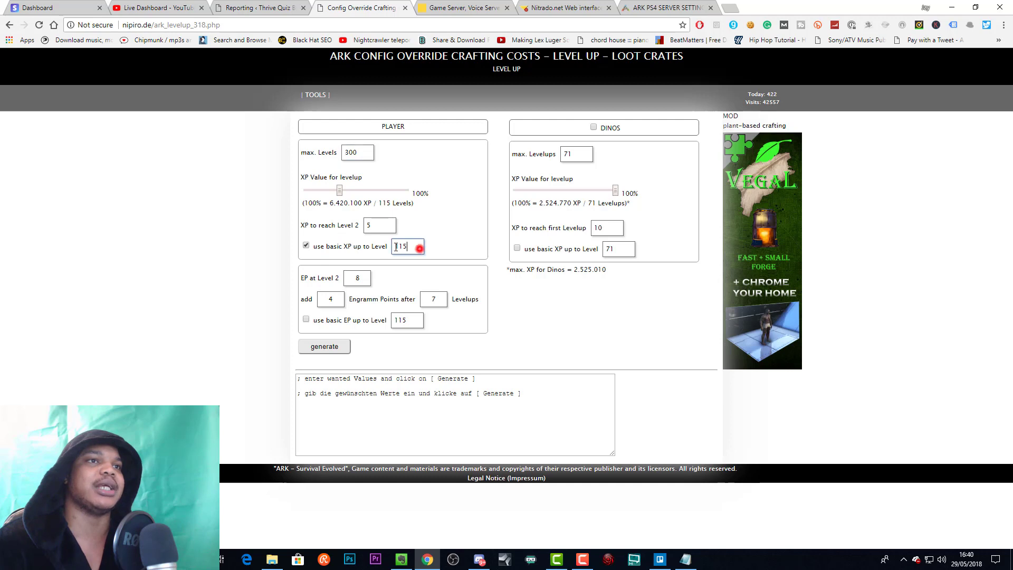
type("300")
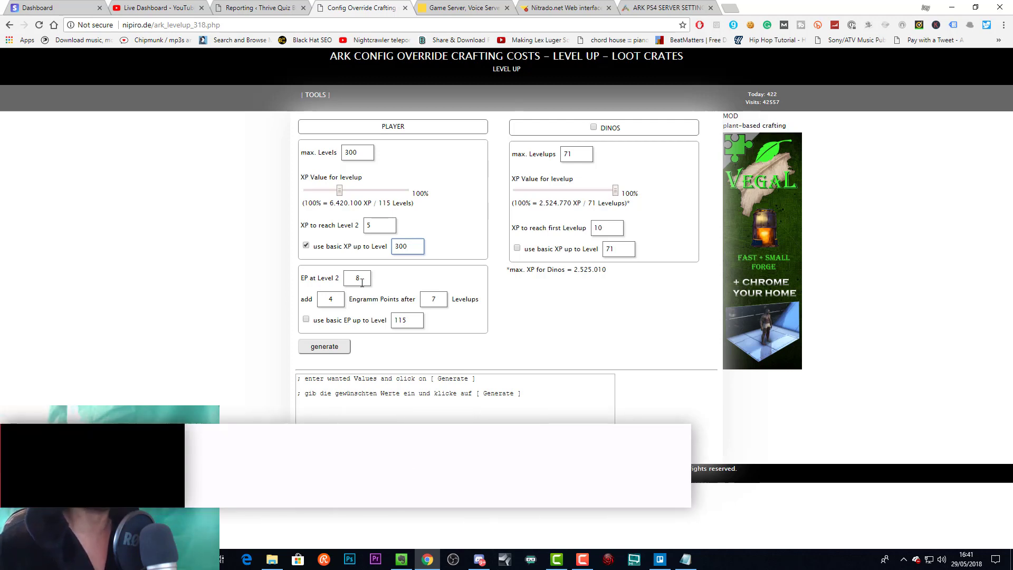
Set the added engram points to 100 and enable basic EP up to level 300
left_click(331, 300)
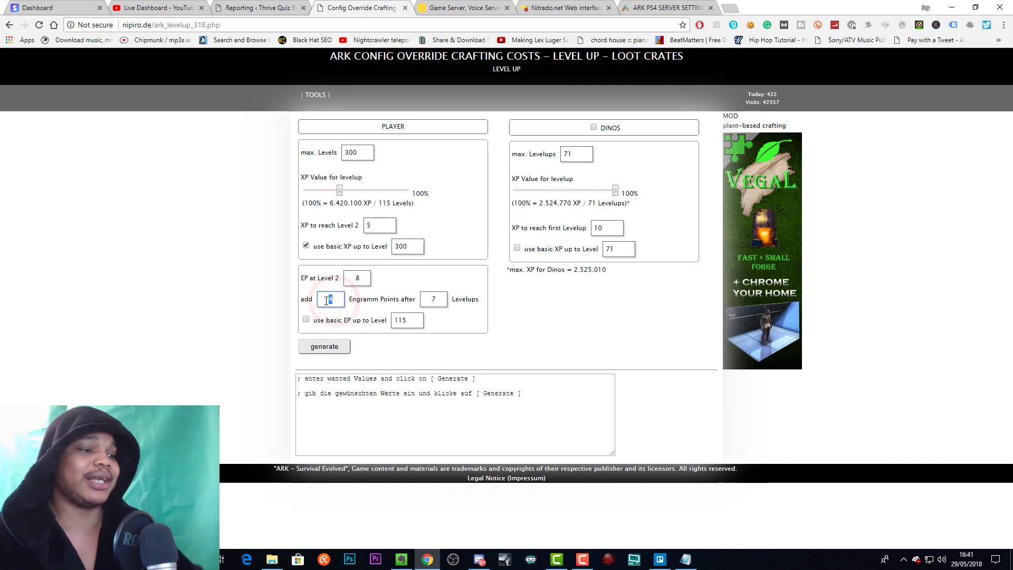
type("00")
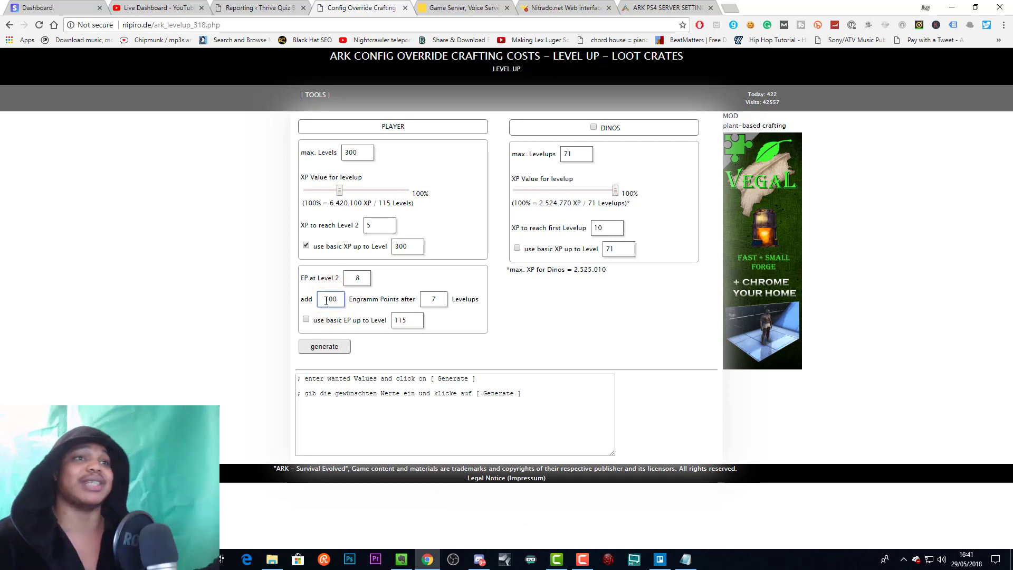
double_click(415, 320)
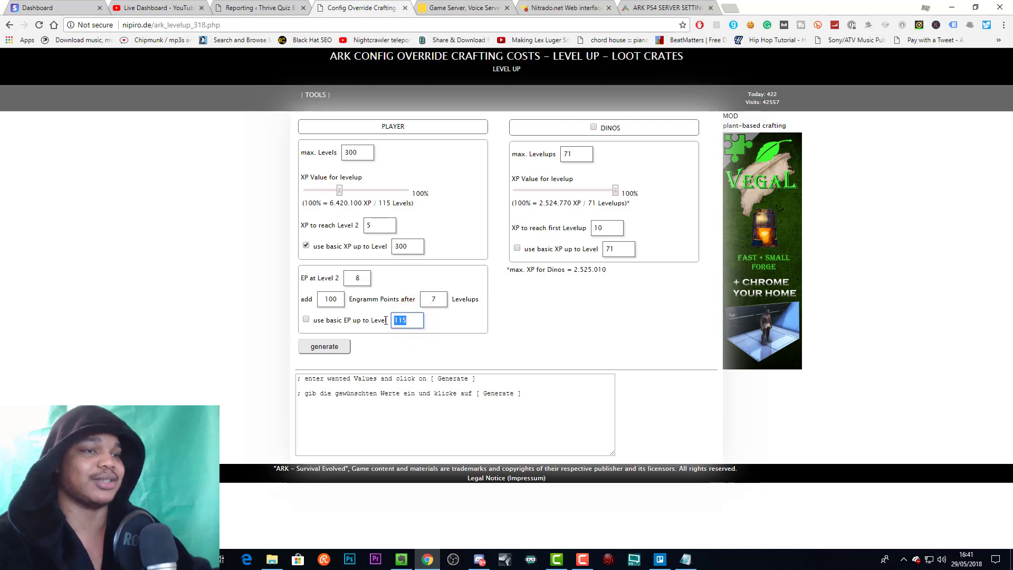
type("300")
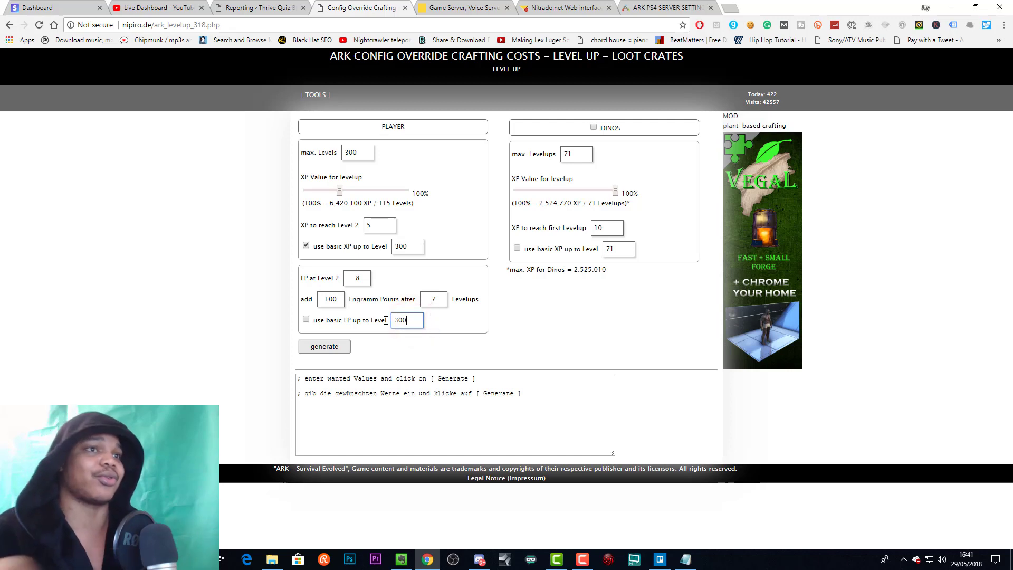
left_click(304, 320)
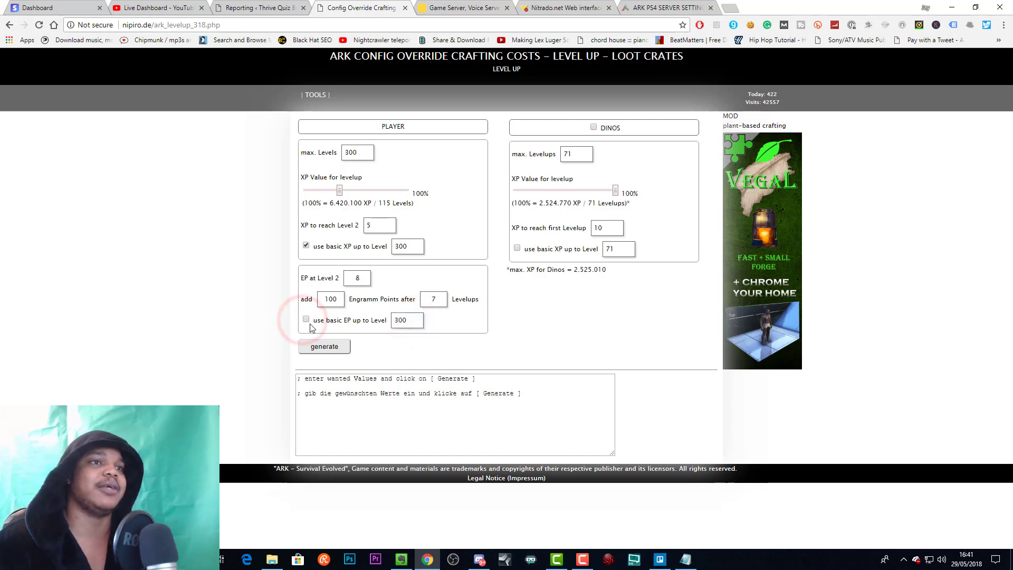
Generate the level-up code and go through the level table to the level 300 XP value and the code output
left_click(328, 349)
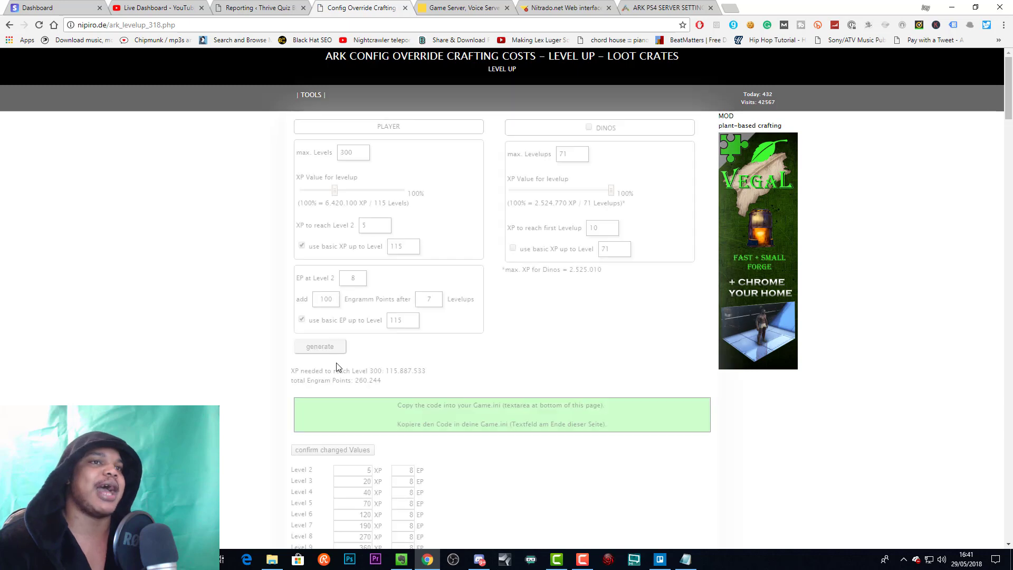
scroll(334, 367, "down", 5)
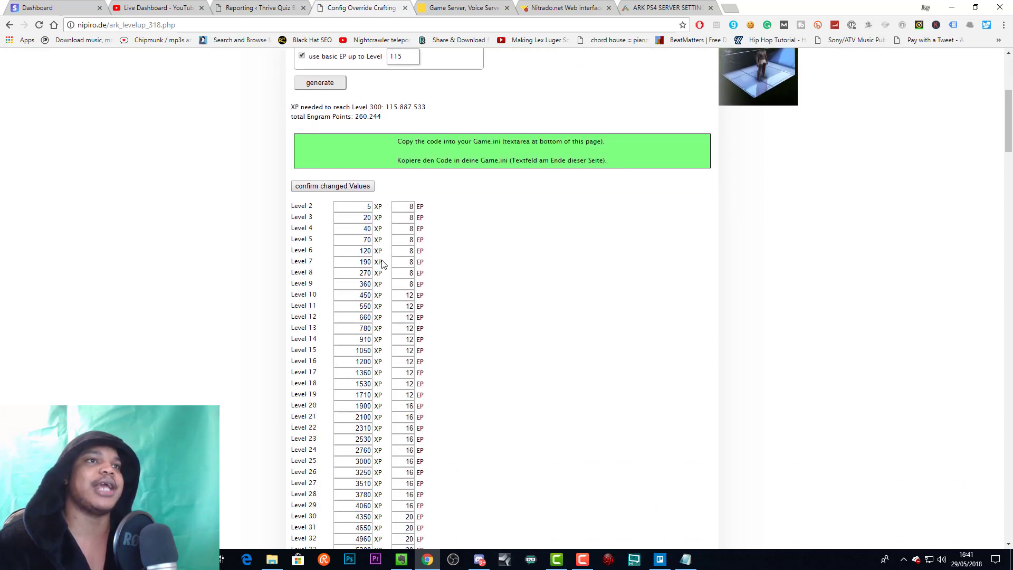
scroll(363, 228, "down", 20)
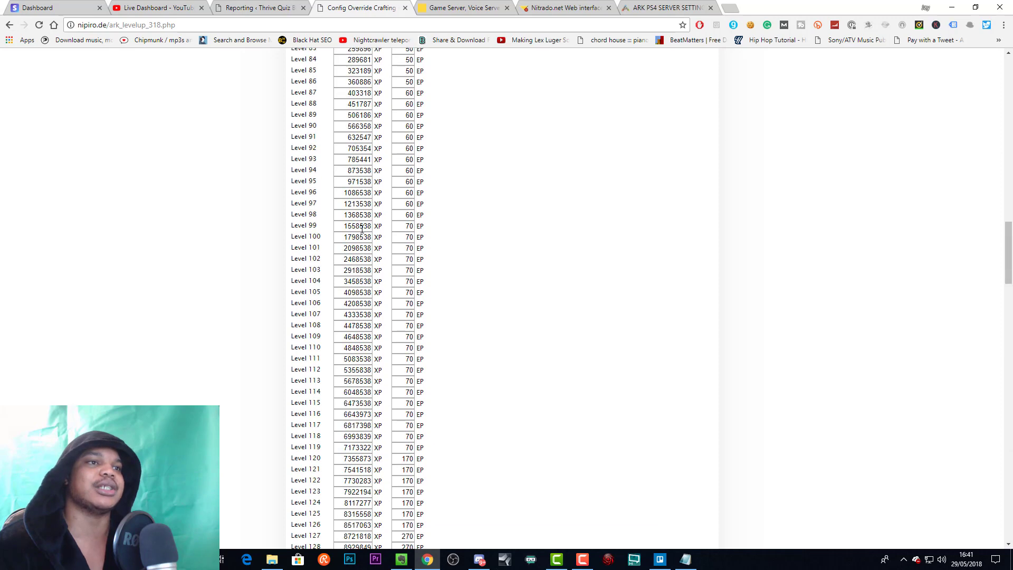
scroll(362, 227, "down", 20)
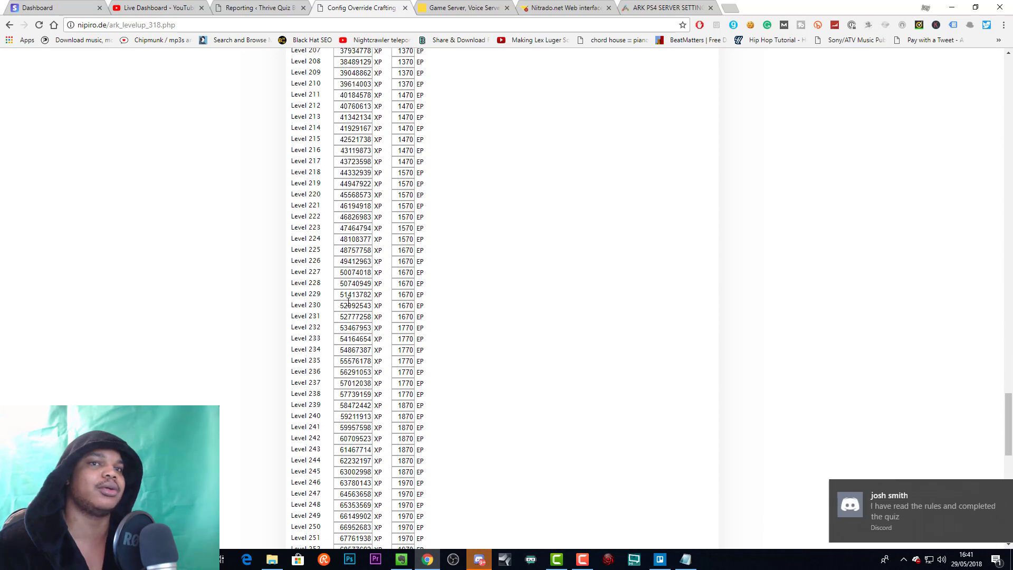
scroll(350, 296, "down", 7)
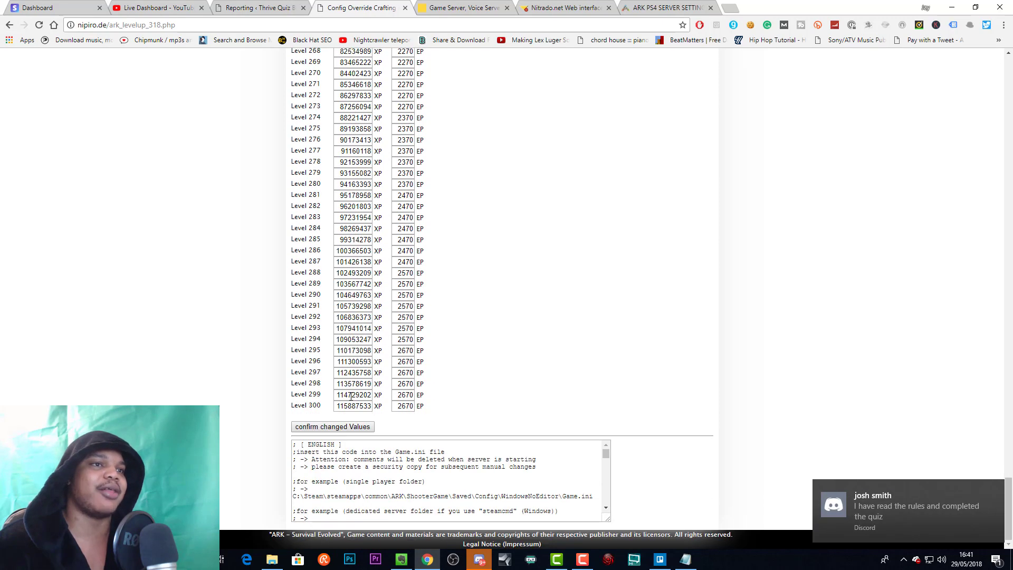
left_click_drag(338, 406, 371, 406)
scroll(516, 482, "down", 2)
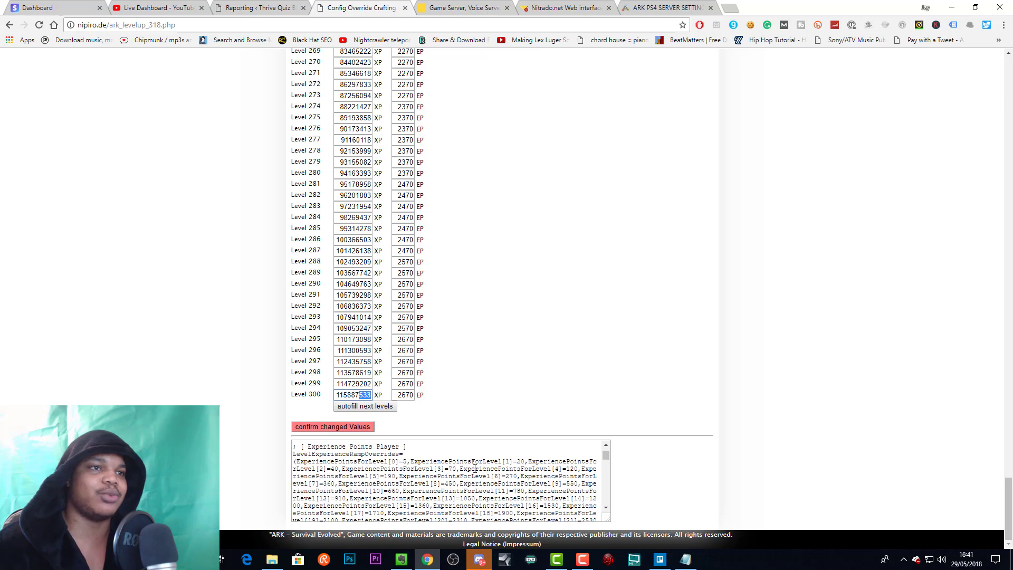
Enlarge the code output box and copy the complete LevelExperienceRampOverrides entry, from its name to the closing bracket
left_click(608, 520)
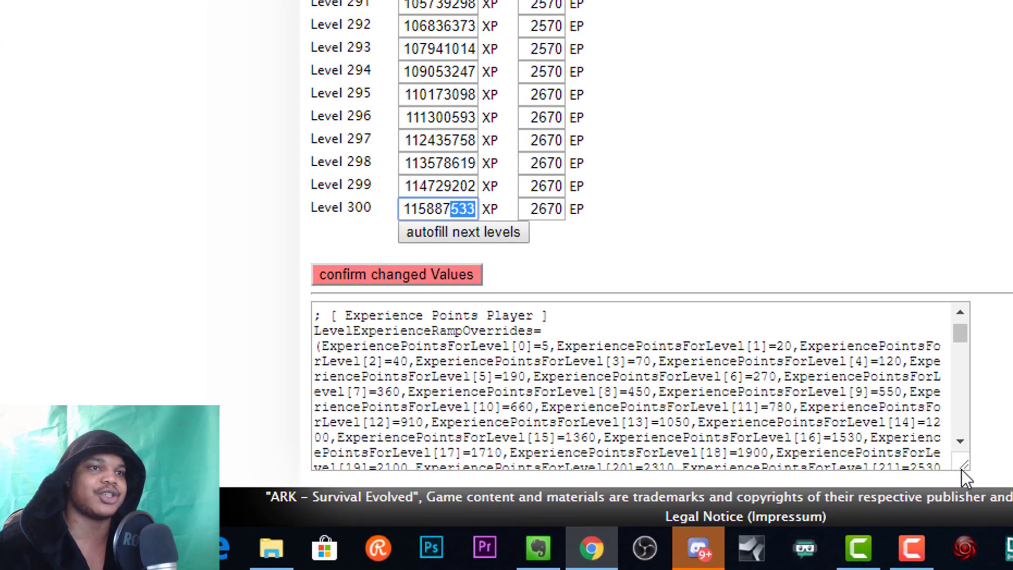
left_click_drag(962, 470, 969, 485)
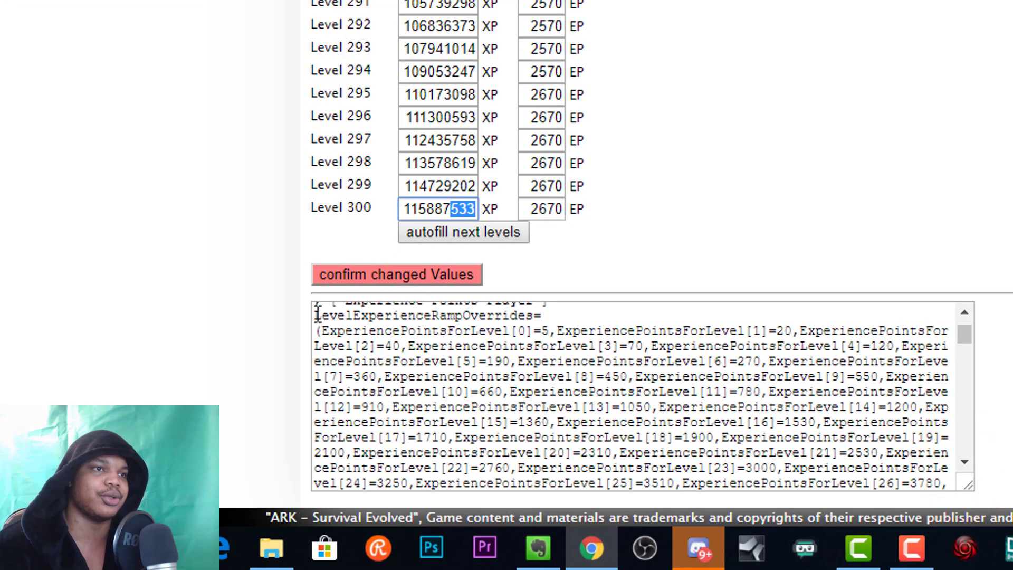
left_click_drag(319, 315, 691, 402)
scroll(691, 402, "down", 20)
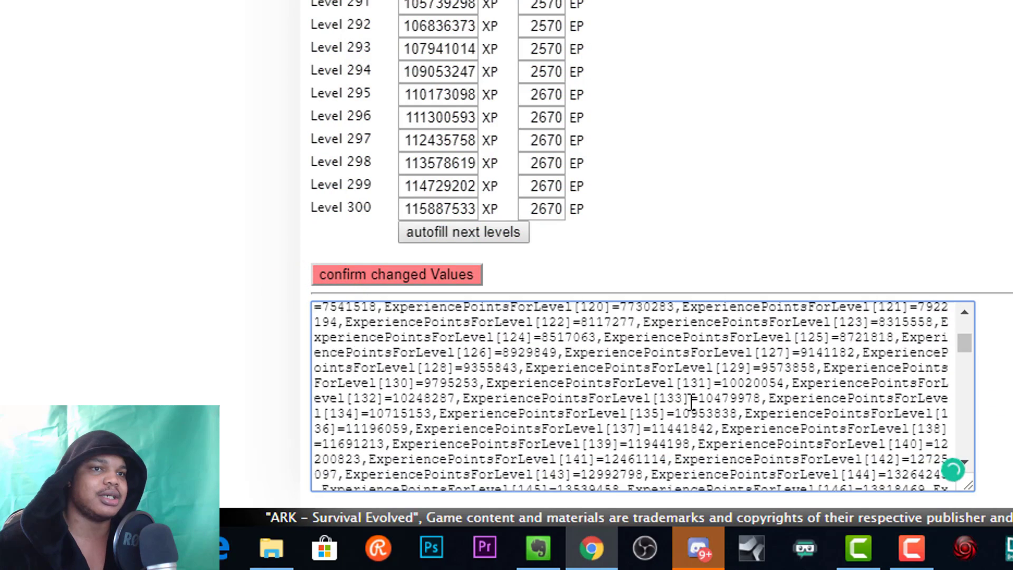
scroll(692, 402, "down", 20)
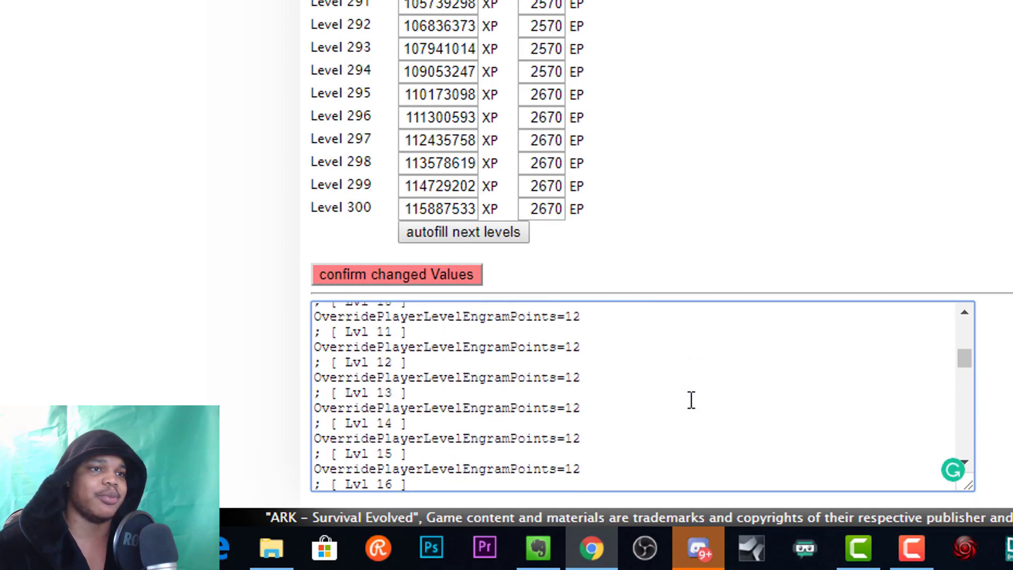
scroll(686, 400, "up", 8)
left_click_drag(545, 378, 466, 430)
scroll(533, 410, "down", 2)
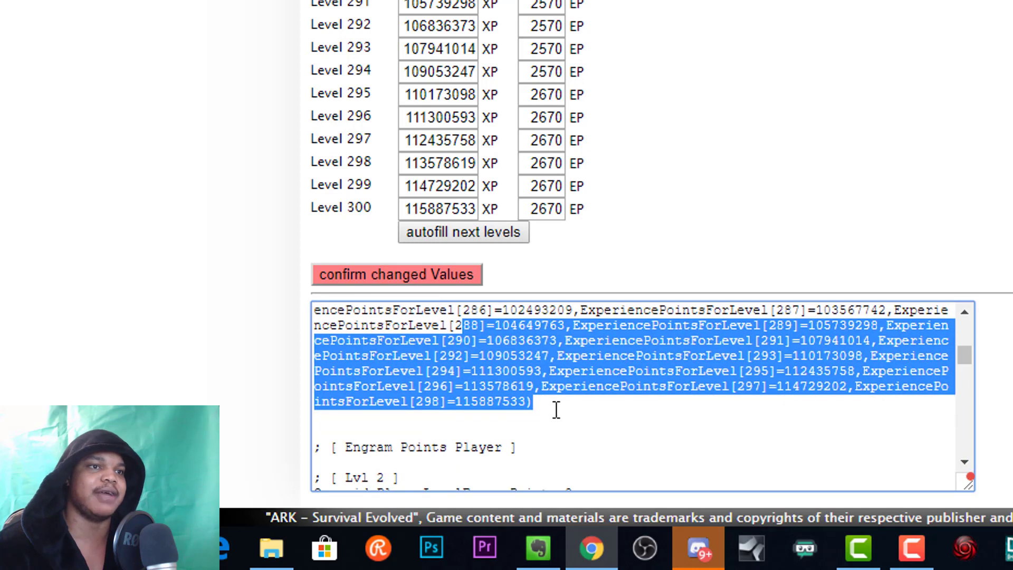
left_click_drag(545, 404, 303, 397)
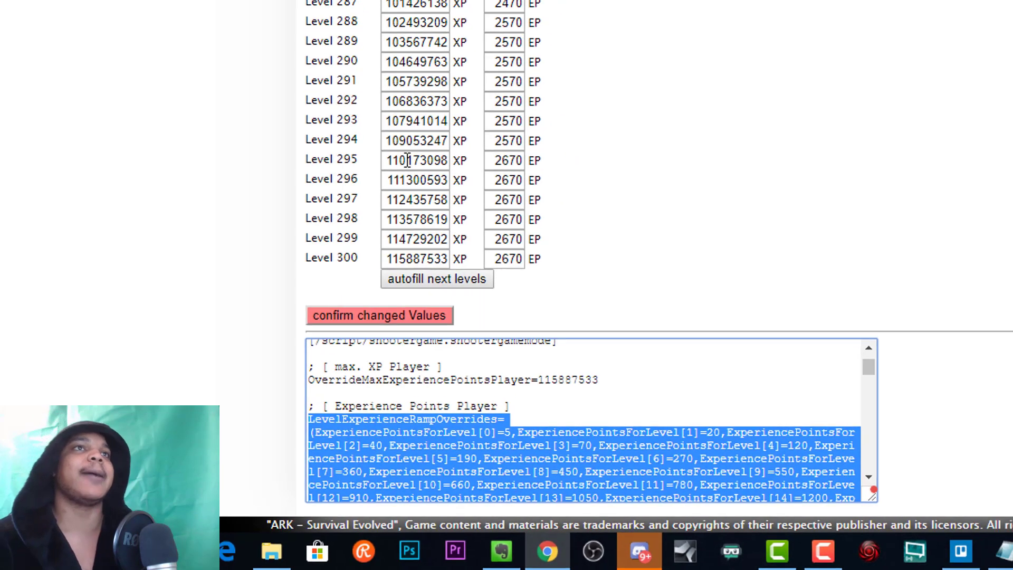
Switch to the Nitrado web interface and go to the beginning of Game.ini in the Expert Mode Settings
left_click(564, 7)
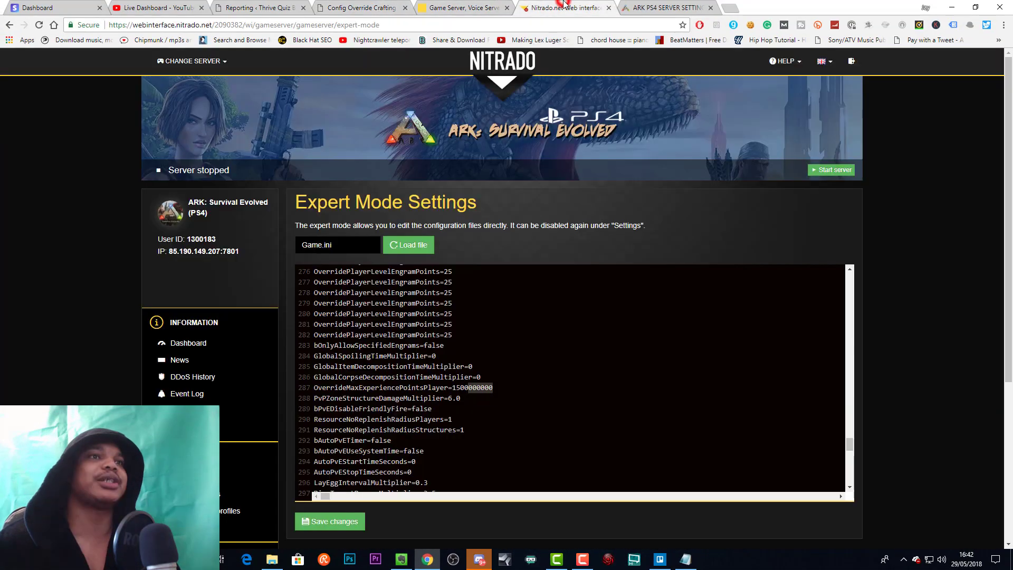
left_click(337, 239)
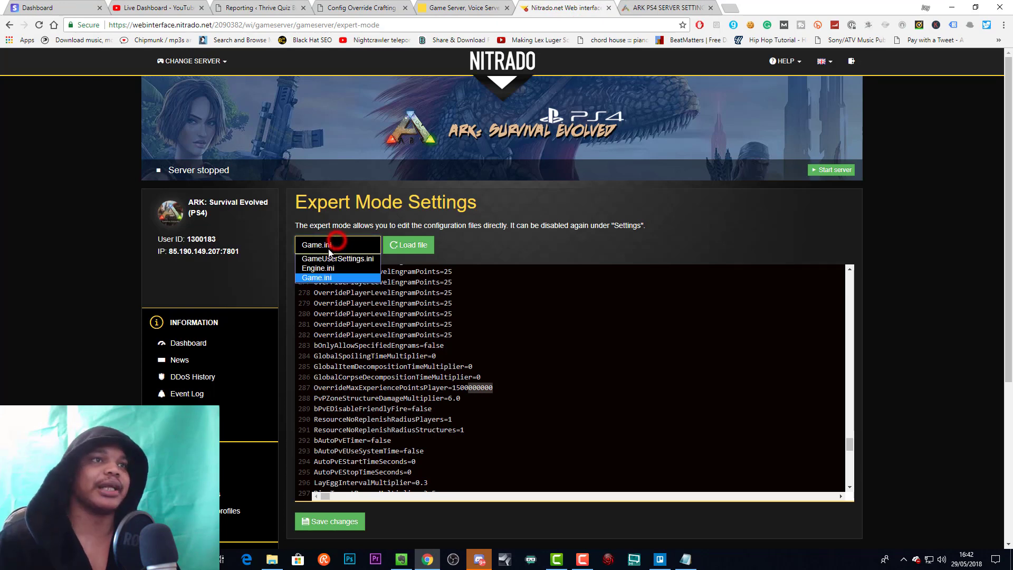
left_click(445, 255)
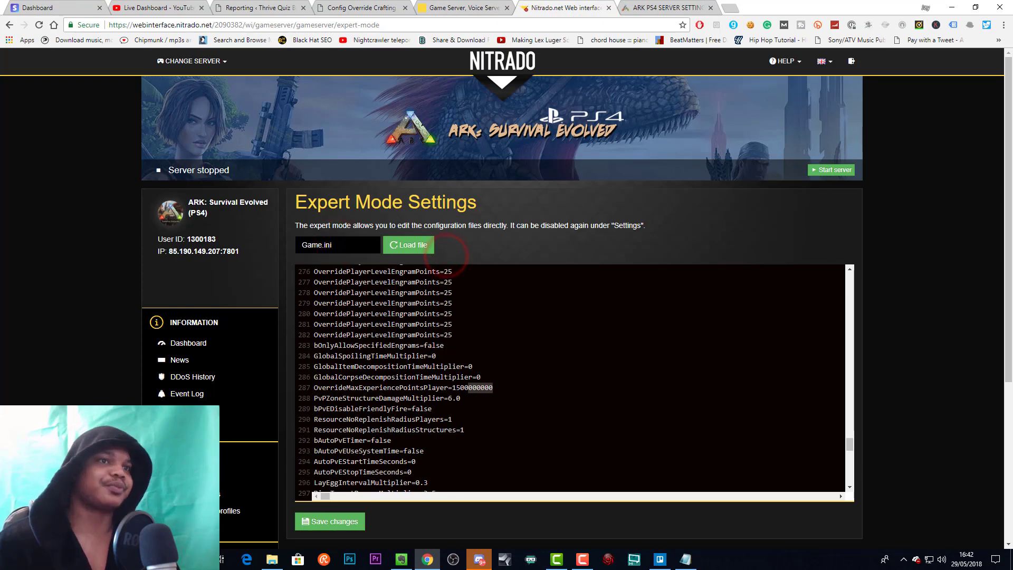
scroll(417, 308, "up", 15)
scroll(417, 309, "up", 20)
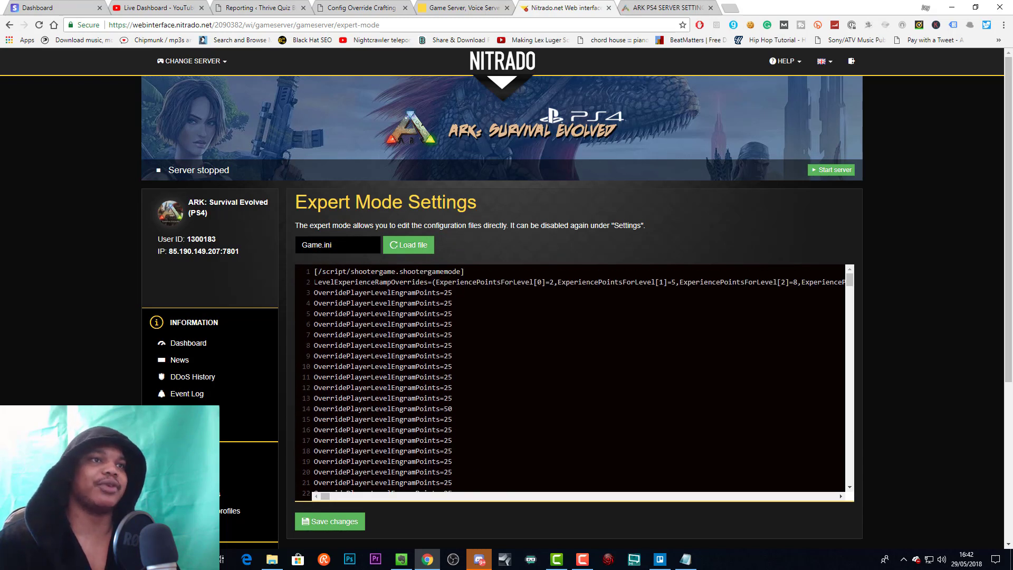
Replace the existing LevelExperienceRampOverrides line in Game.ini with the copied code and check the pasted line to its end
left_click_drag(314, 280, 374, 282)
left_click(316, 292)
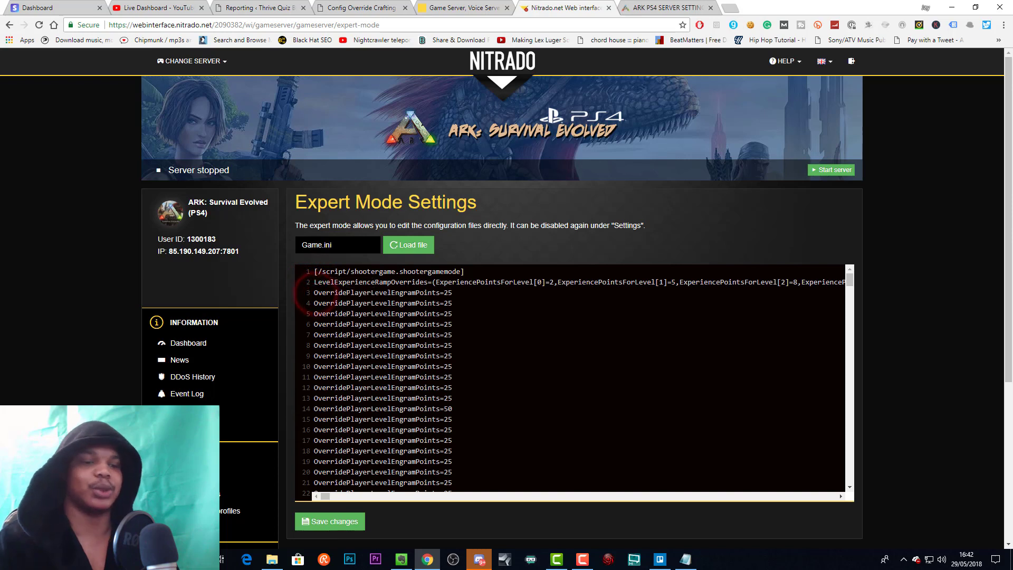
key("Return")
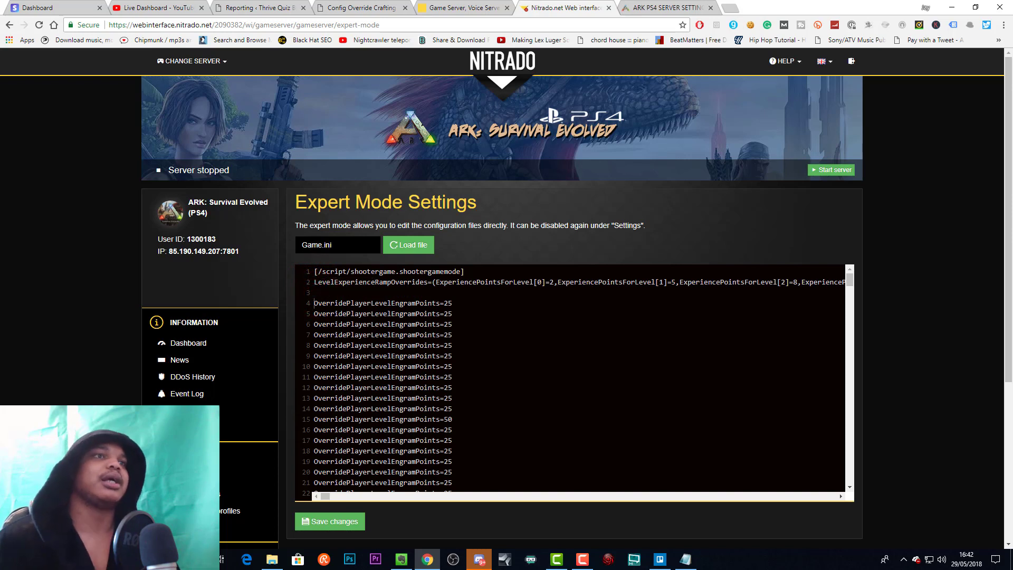
left_click(308, 285)
key("BackSpace")
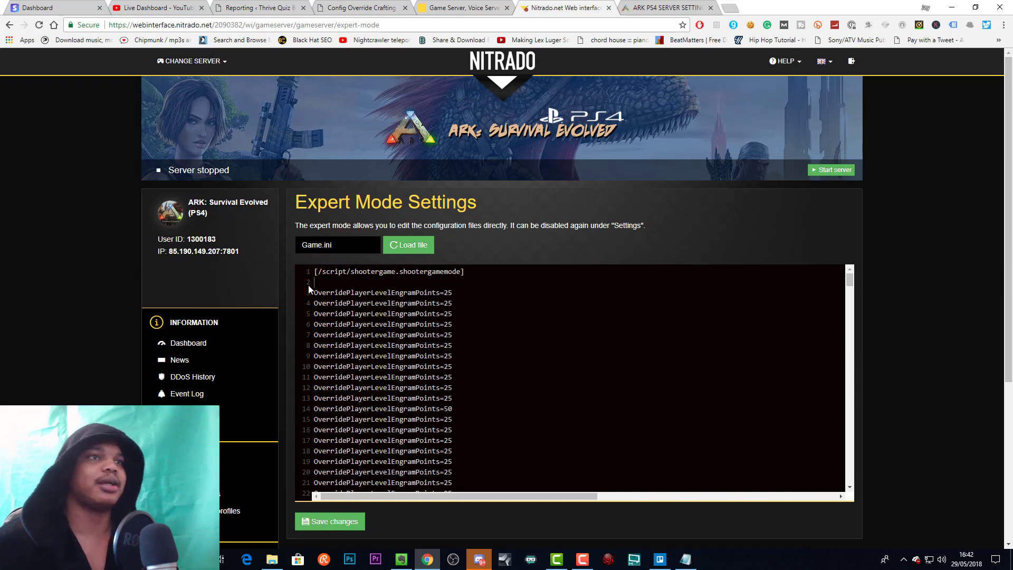
key("ctrl+v")
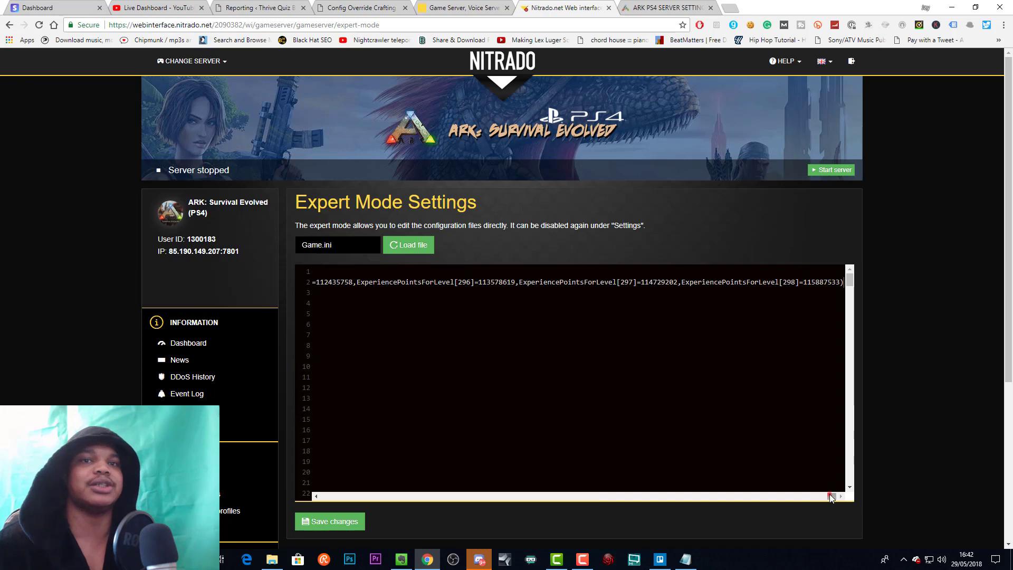
left_click_drag(830, 495, 310, 498)
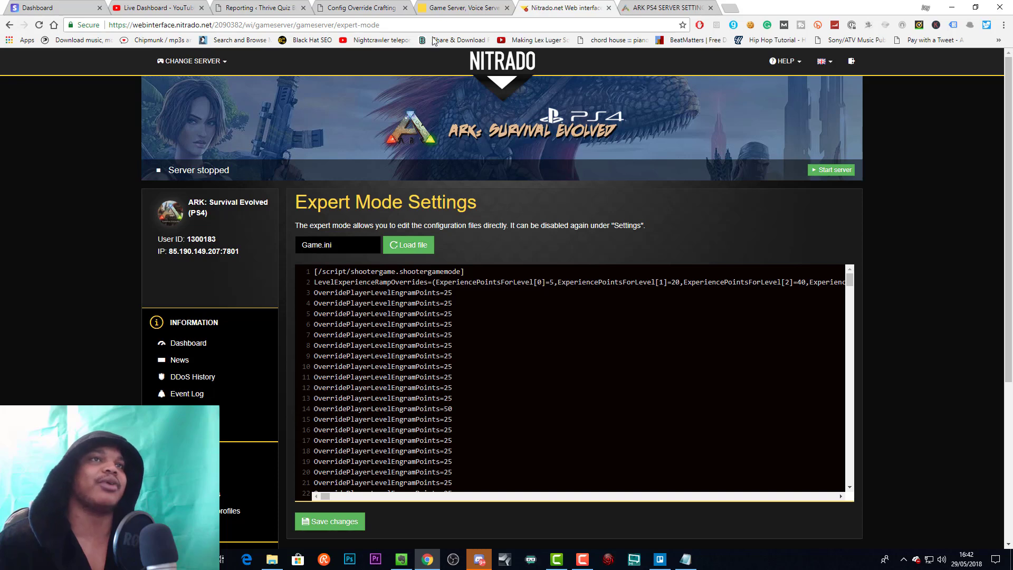
Switch to the level-up code generator page and look through the Engram Points Player section of the code output
left_click(350, 8)
scroll(511, 327, "down", 1)
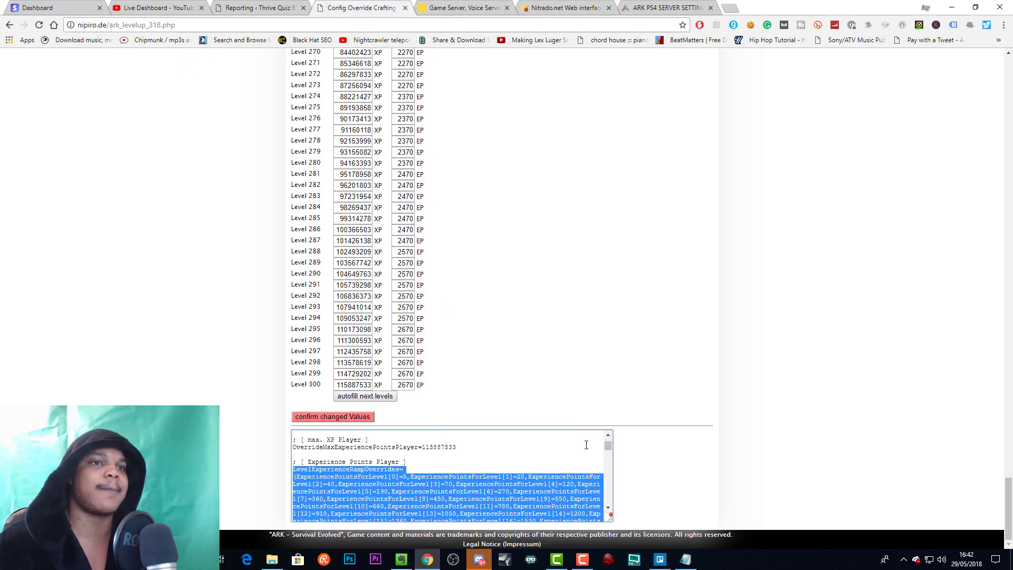
key("ctrl+a")
scroll(564, 458, "down", 5)
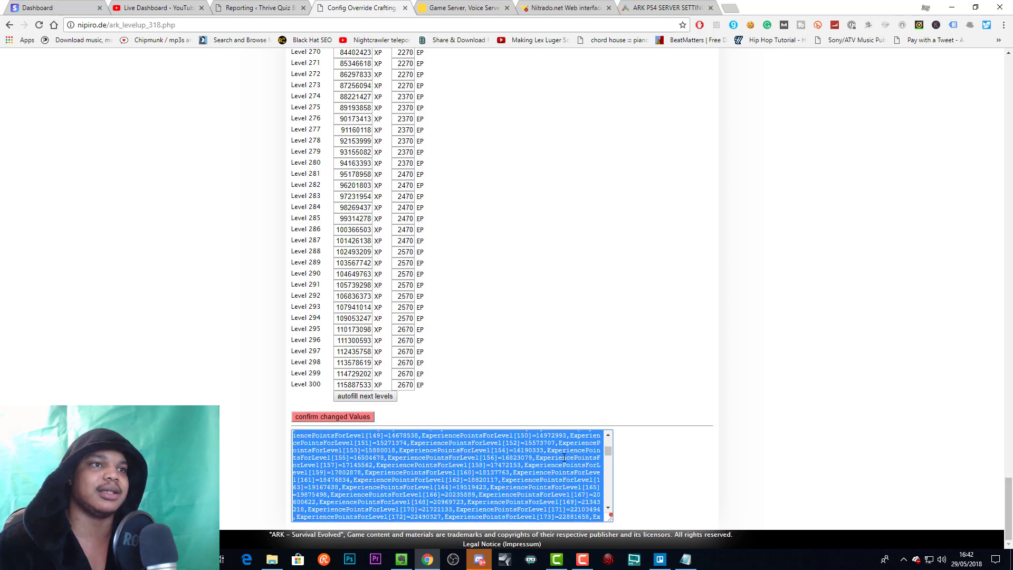
key("ctrl+v")
scroll(566, 456, "up", 5)
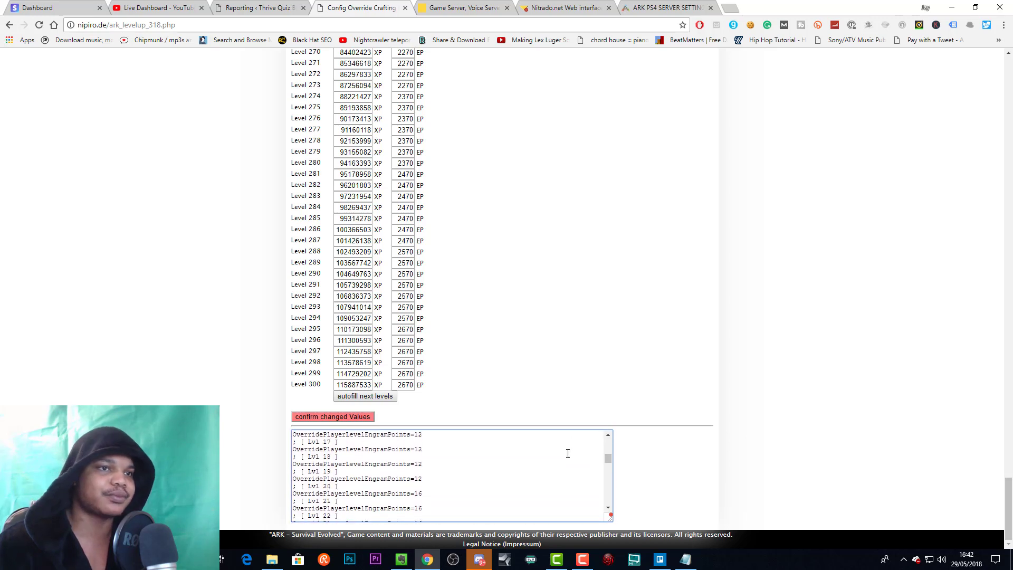
scroll(568, 453, "down", 20)
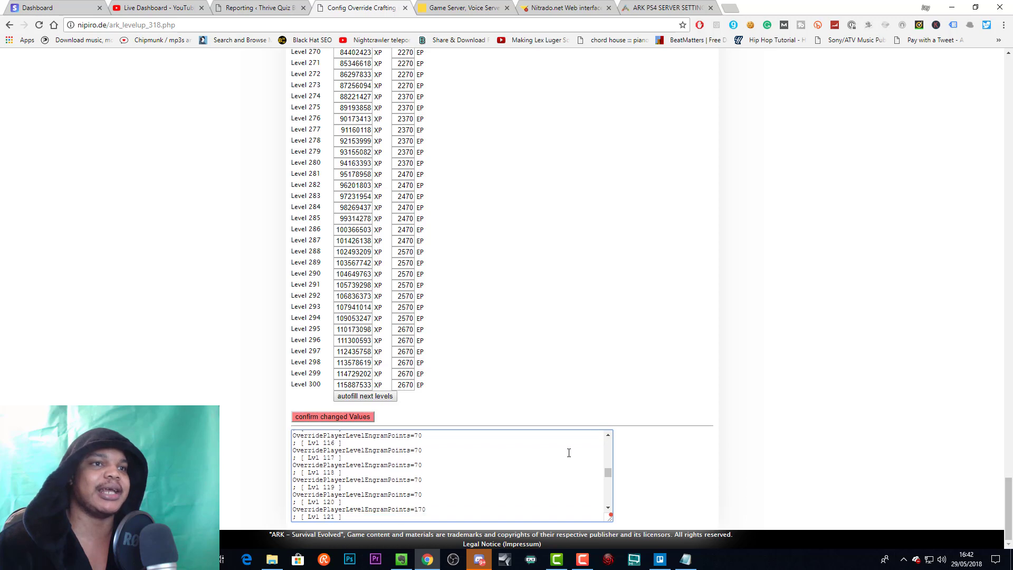
scroll(569, 453, "down", 10)
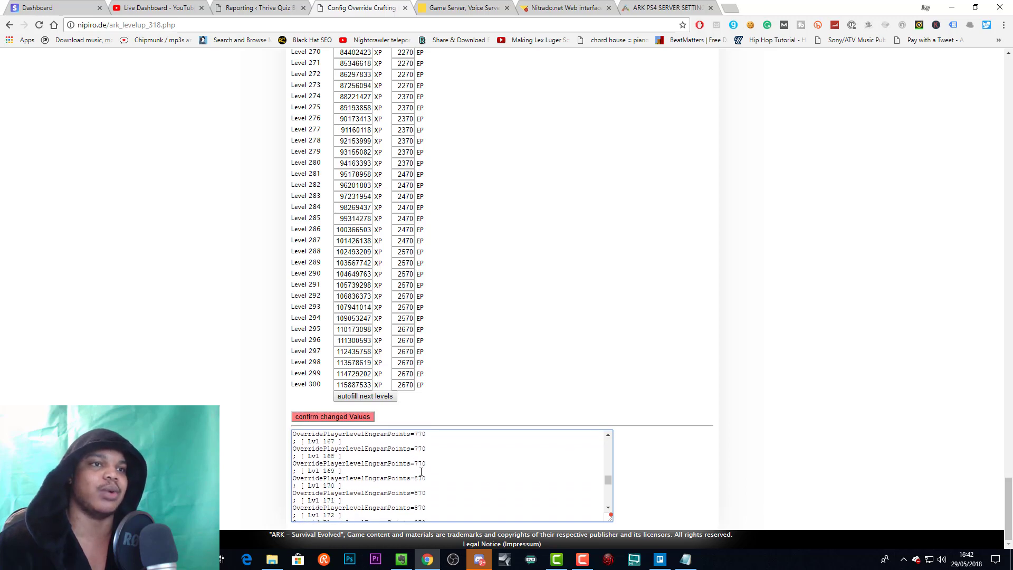
scroll(430, 463, "up", 10)
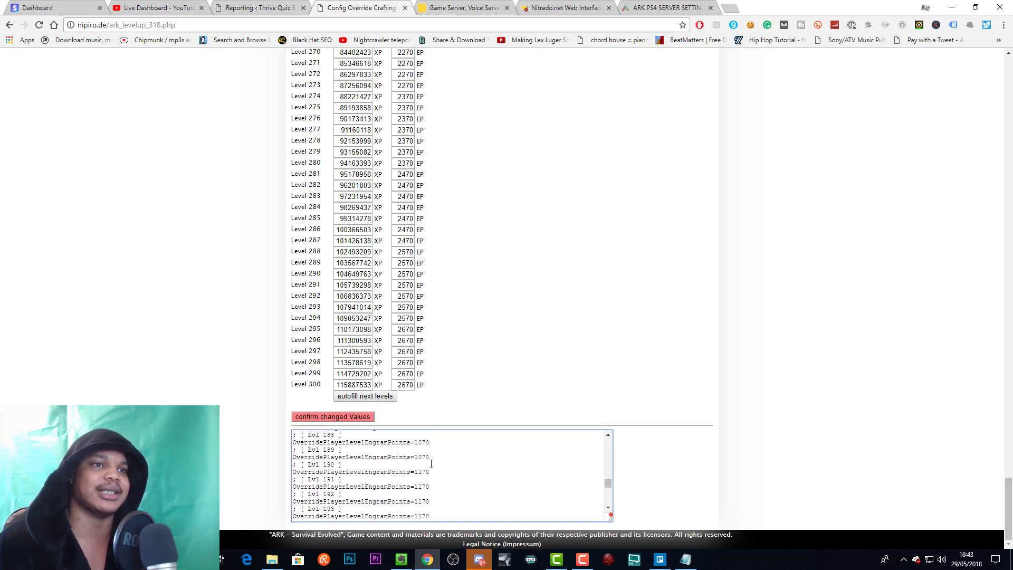
scroll(432, 464, "up", 15)
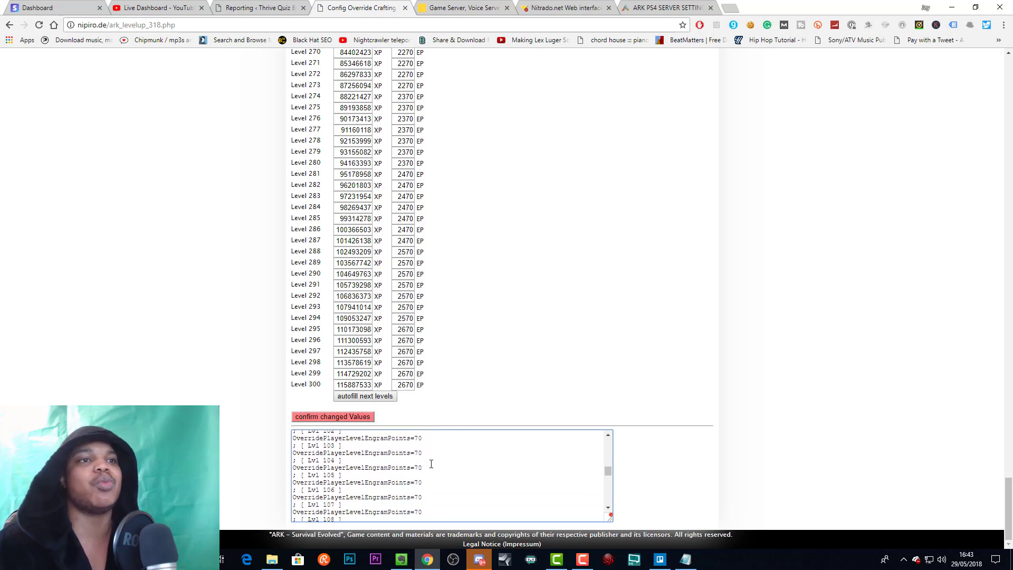
scroll(431, 464, "up", 10)
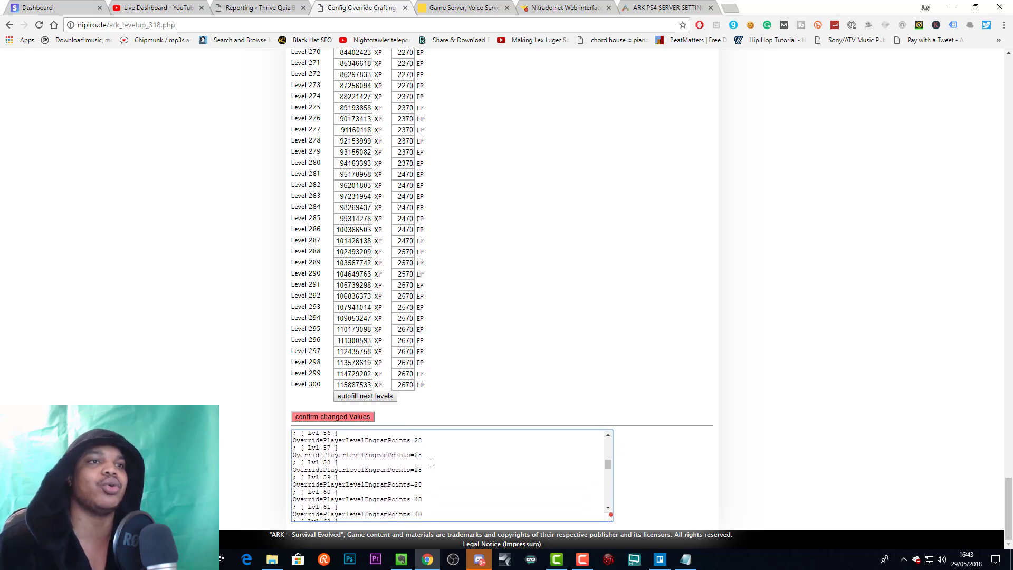
scroll(386, 459, "up", 8)
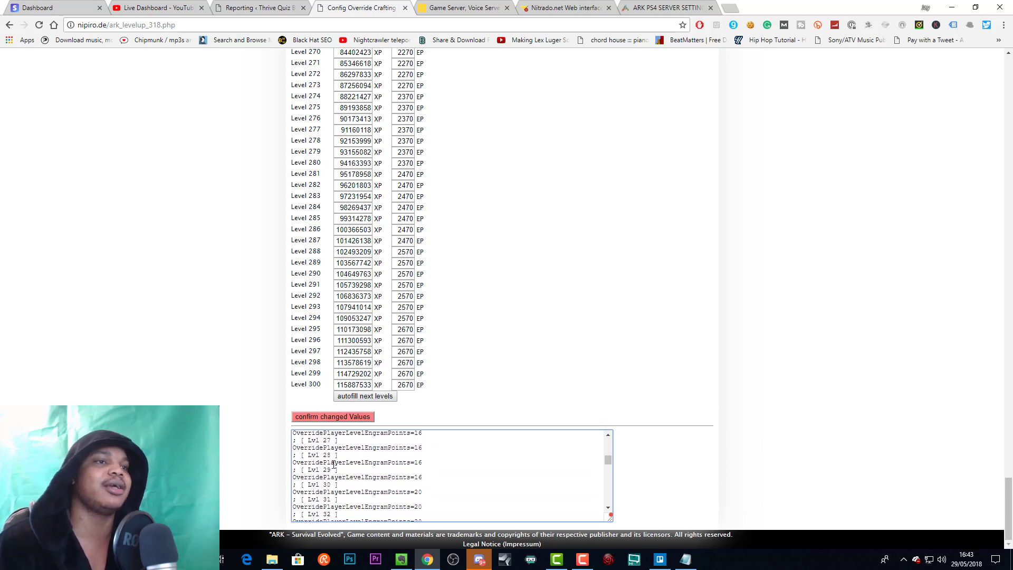
scroll(318, 466, "up", 4)
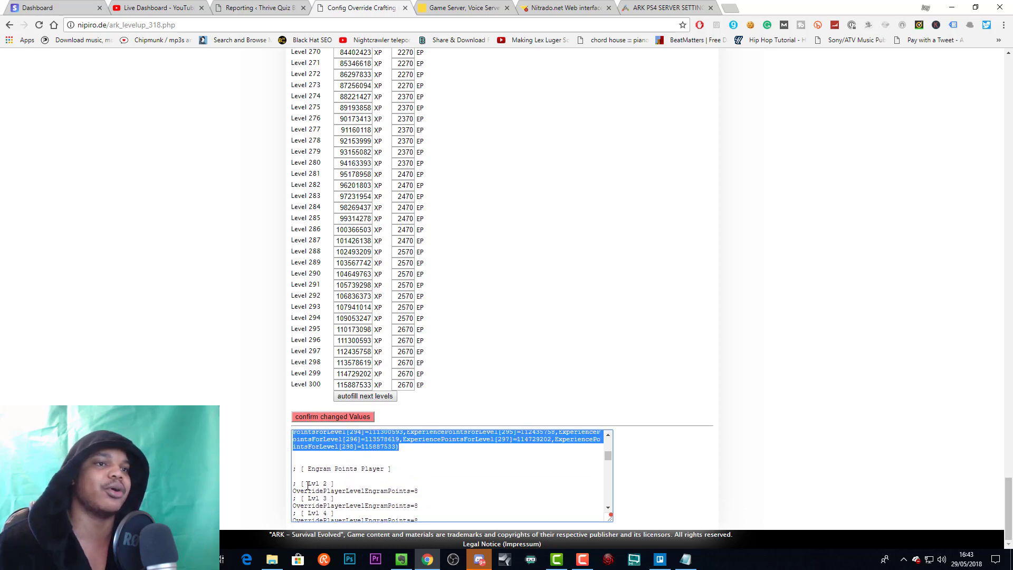
scroll(296, 475, "down", 2)
scroll(300, 439, "up", 2)
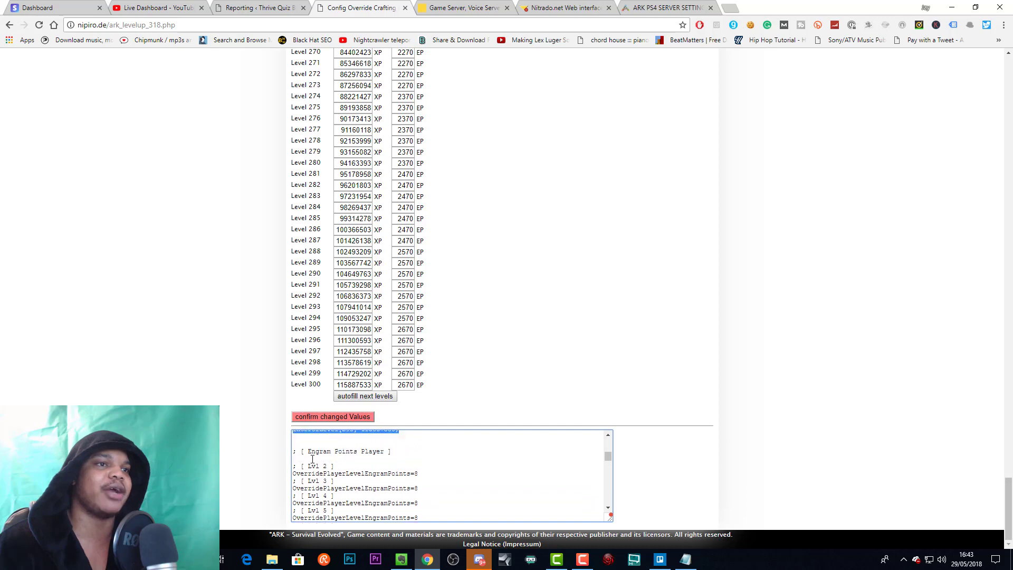
Copy all engram point entries in the code output, from the Lvl 2 line to the last Lvl 300 value
left_click(294, 484)
left_click_drag(293, 484, 327, 500)
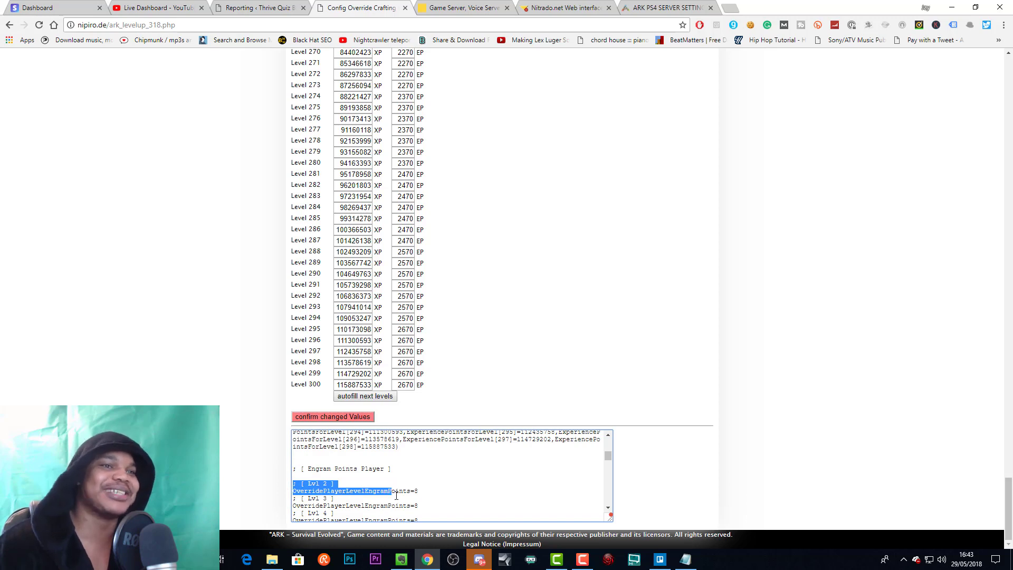
left_click_drag(397, 496, 444, 506)
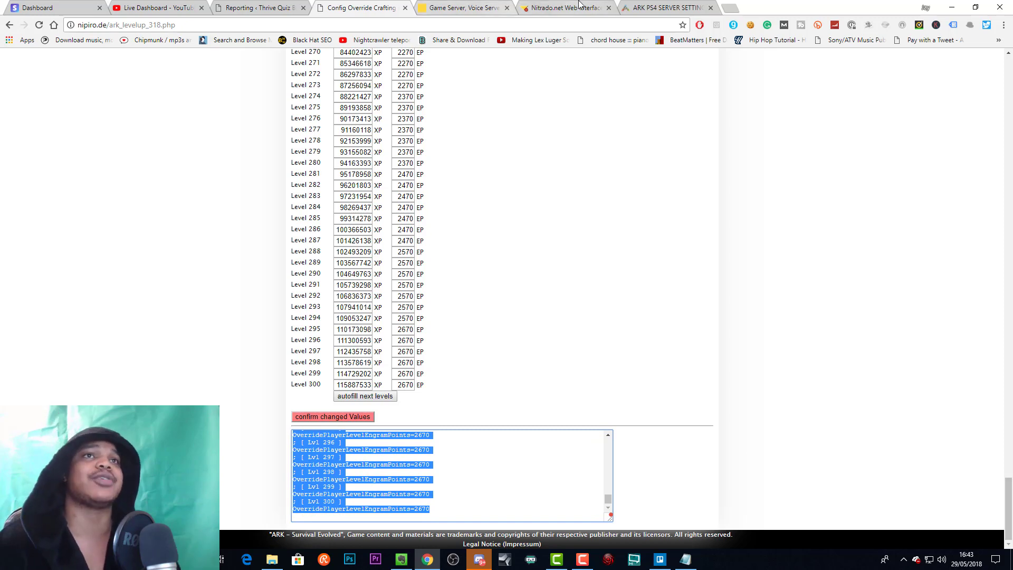
Switch to the Nitrado web interface and replace all existing OverridePlayerLevelEngramPoints lines in Game.ini with the copied engram entries
left_click(564, 7)
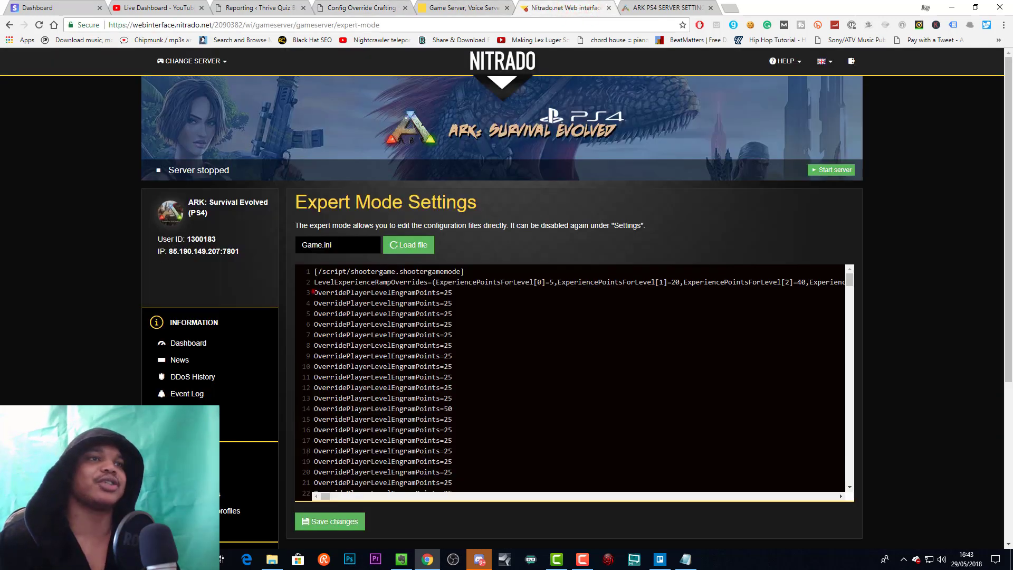
left_click_drag(313, 293, 457, 388)
scroll(453, 345, "down", 20)
scroll(452, 353, "down", 20)
scroll(461, 346, "up", 2)
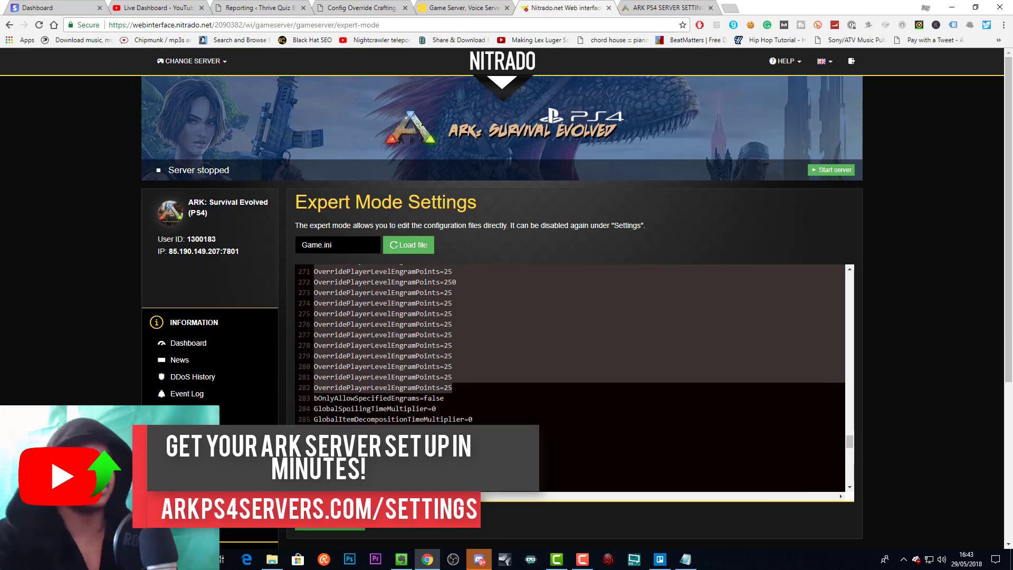
key("ctrl+v")
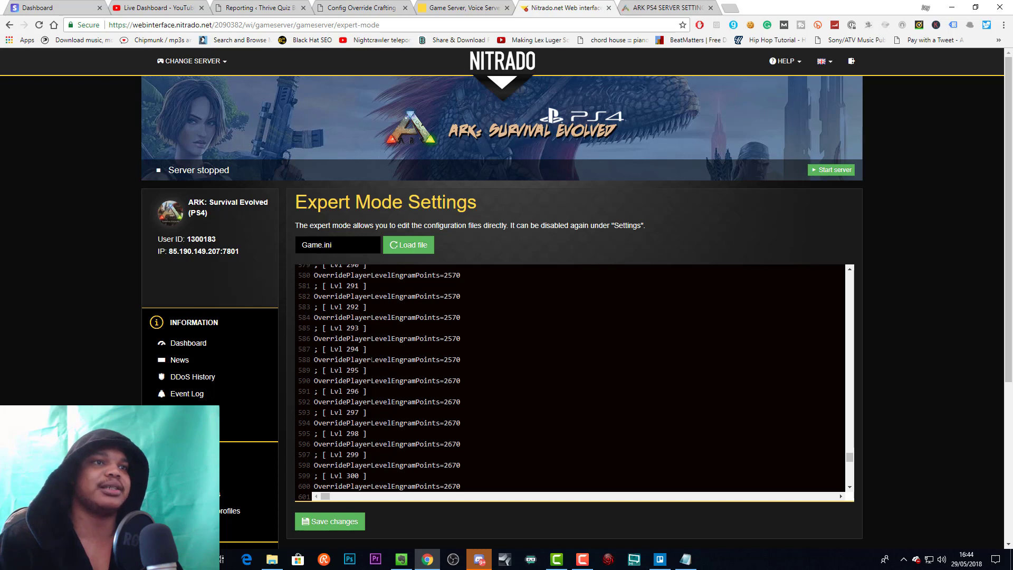
Review the pasted engram point entries in Game.ini from level 300 back to the start of the file
scroll(372, 359, "up", 10)
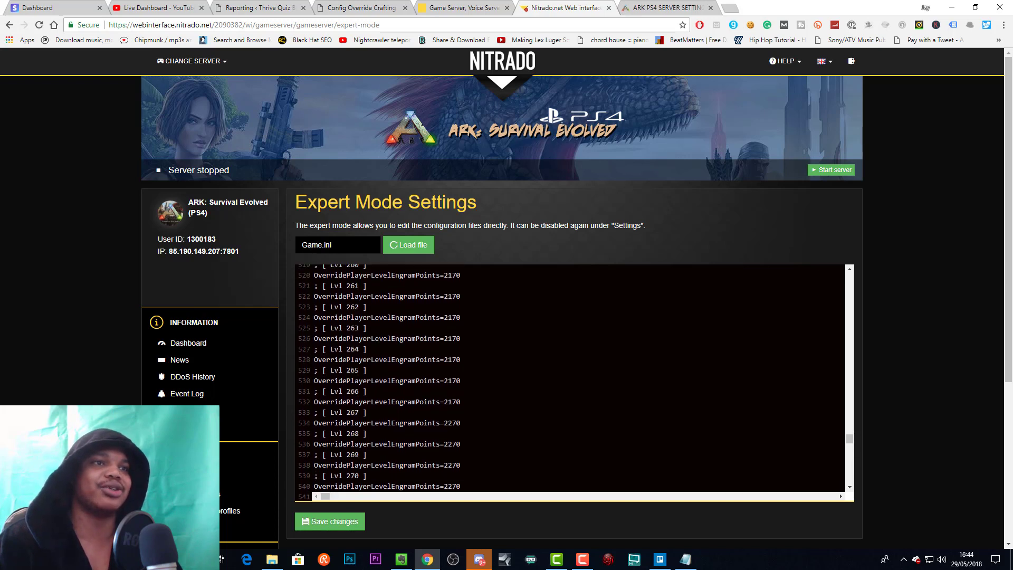
left_click_drag(370, 370, 314, 370)
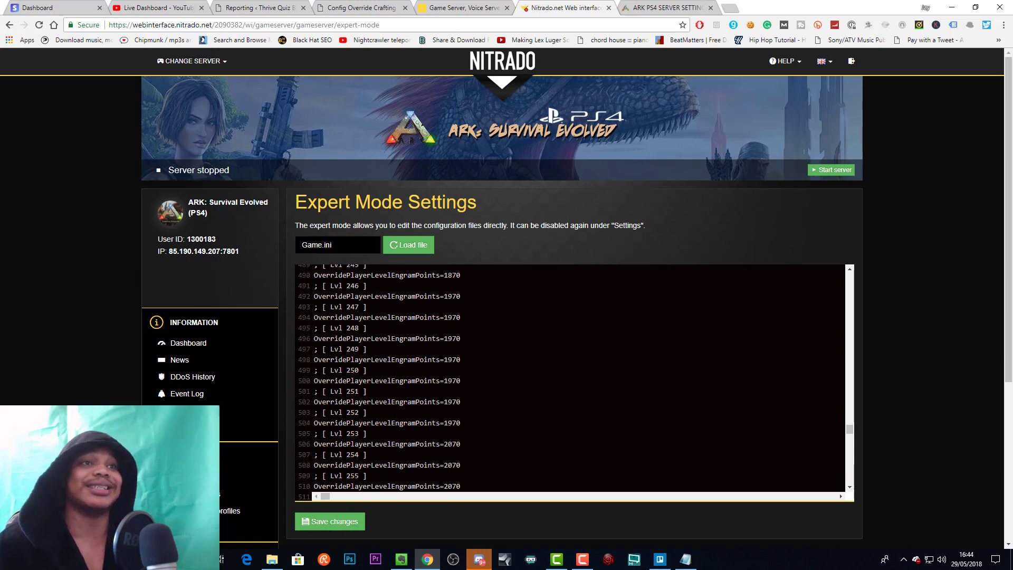
scroll(378, 378, "up", 16)
scroll(378, 378, "up", 15)
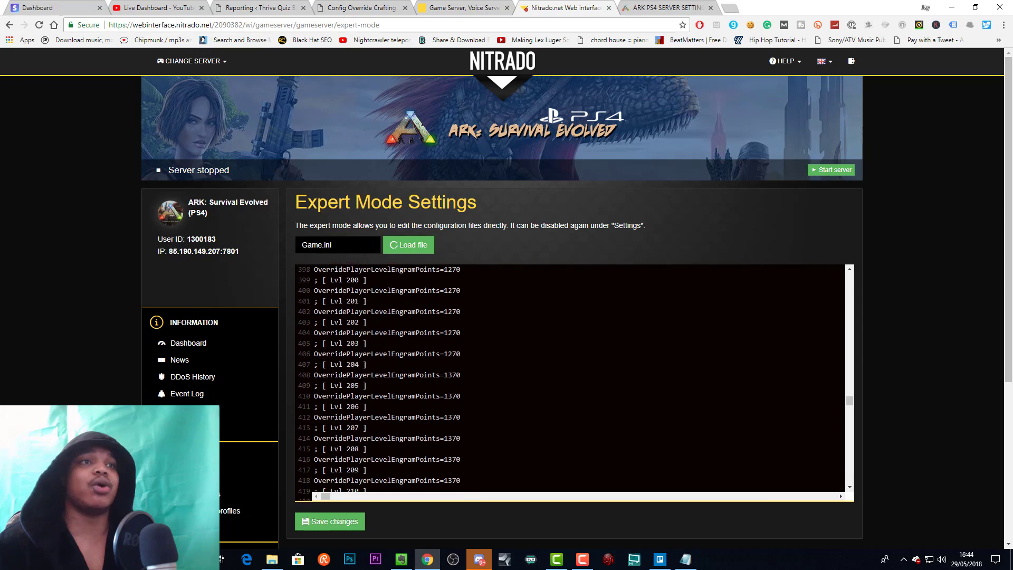
scroll(570, 378, "up", 3)
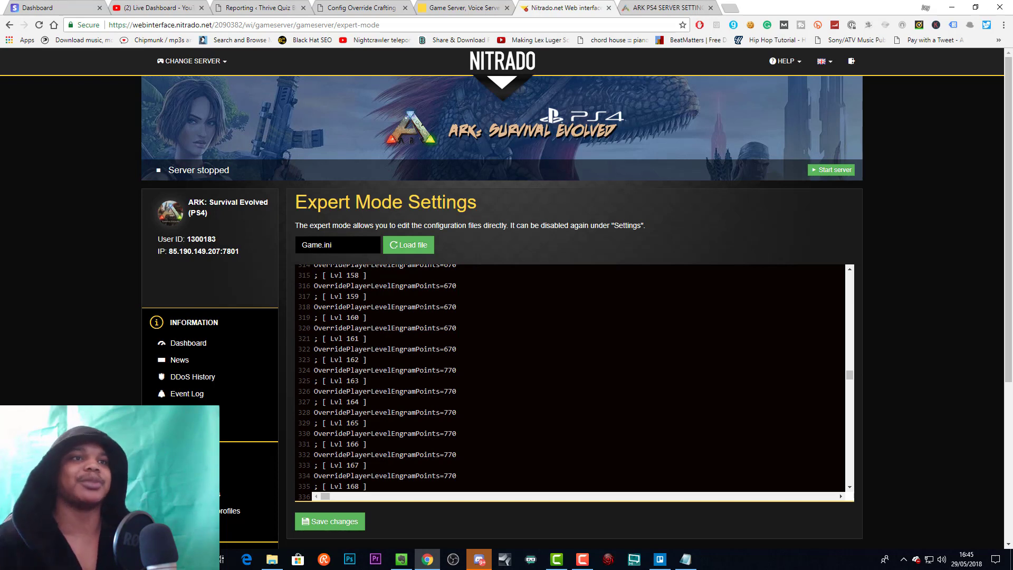
scroll(422, 308, "up", 20)
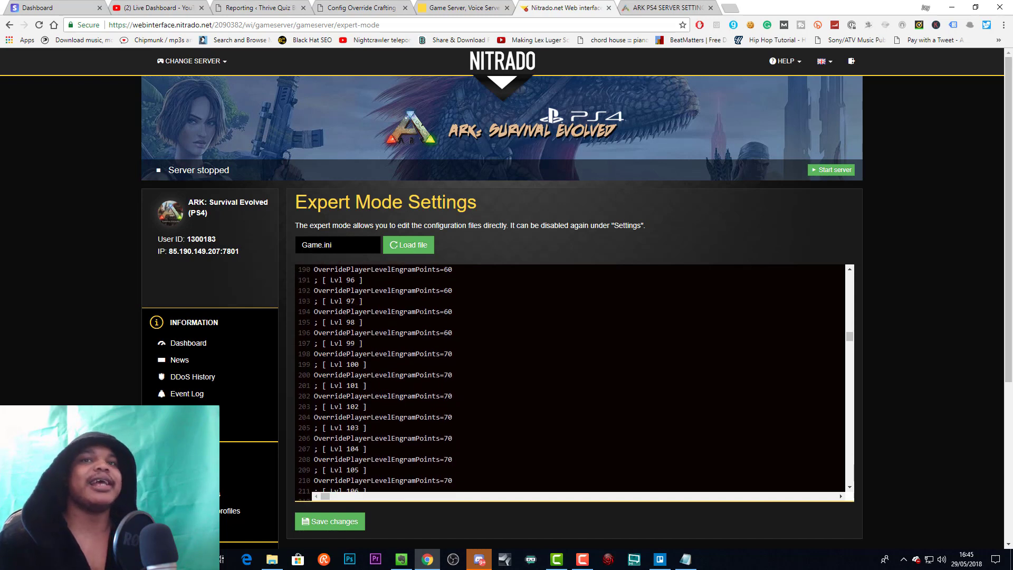
scroll(576, 377, "up", 15)
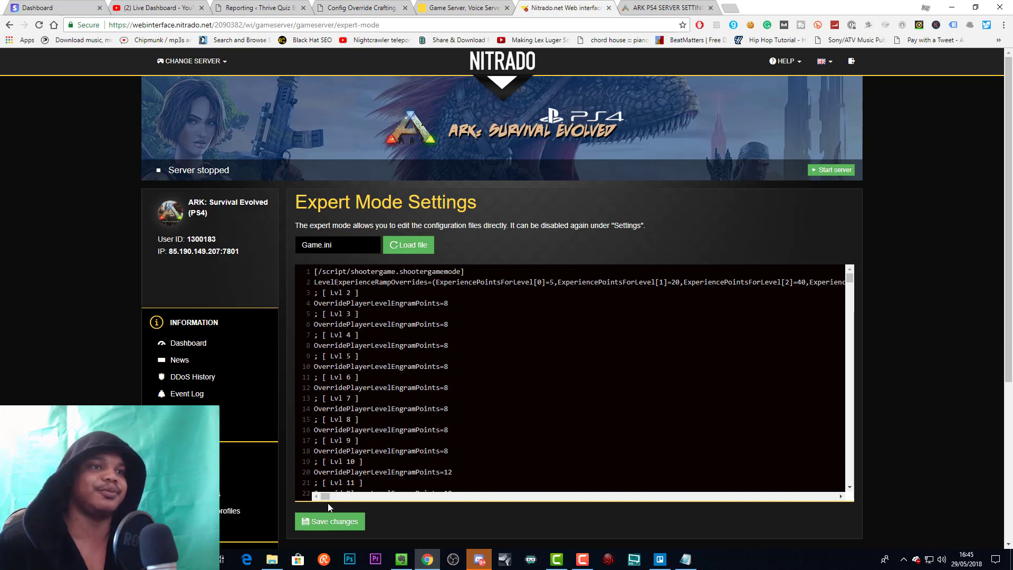
Check the end of the LevelExperienceRampOverrides line for its closing bracket and look over the first engram entries below it
left_click_drag(326, 497, 851, 490)
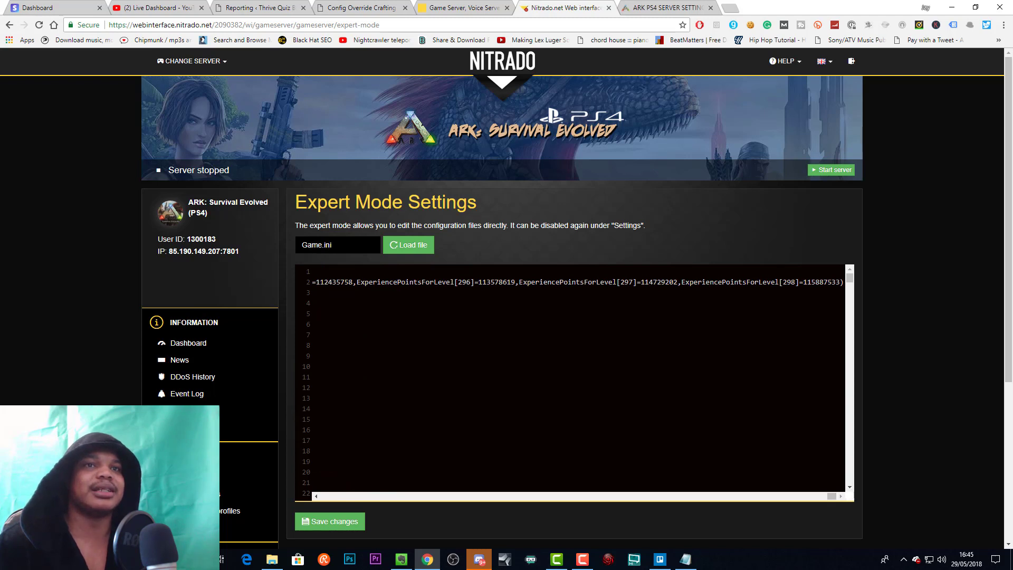
left_click_drag(798, 283, 869, 286)
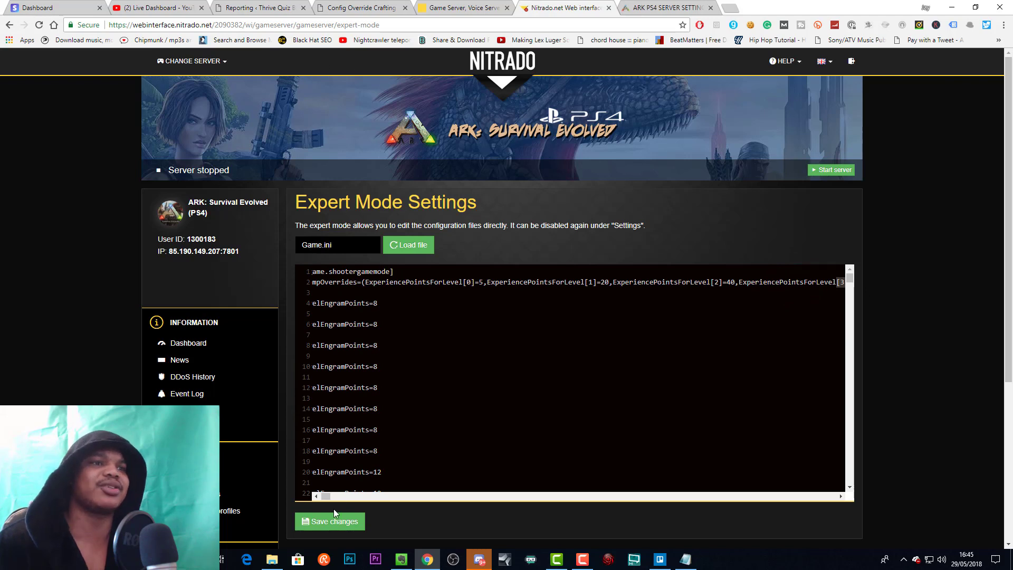
mouse_move(320, 496)
left_mouse_down()
mouse_move(681, 497)
mouse_move(870, 473)
mouse_move(823, 496)
mouse_move(693, 460)
mouse_move(515, 447)
mouse_move(310, 484)
left_mouse_up()
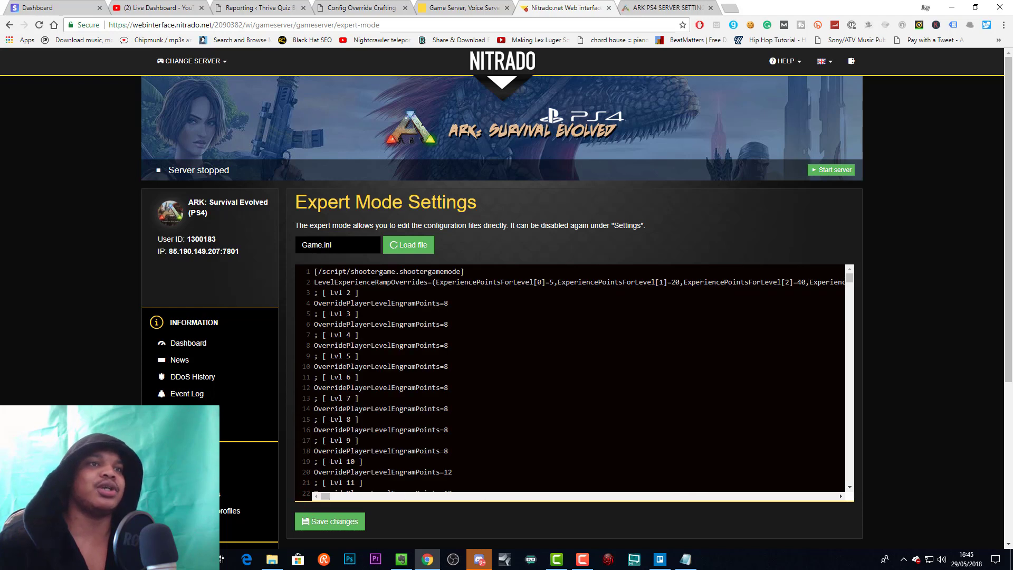
scroll(570, 380, "down", 16)
scroll(570, 380, "up", 5)
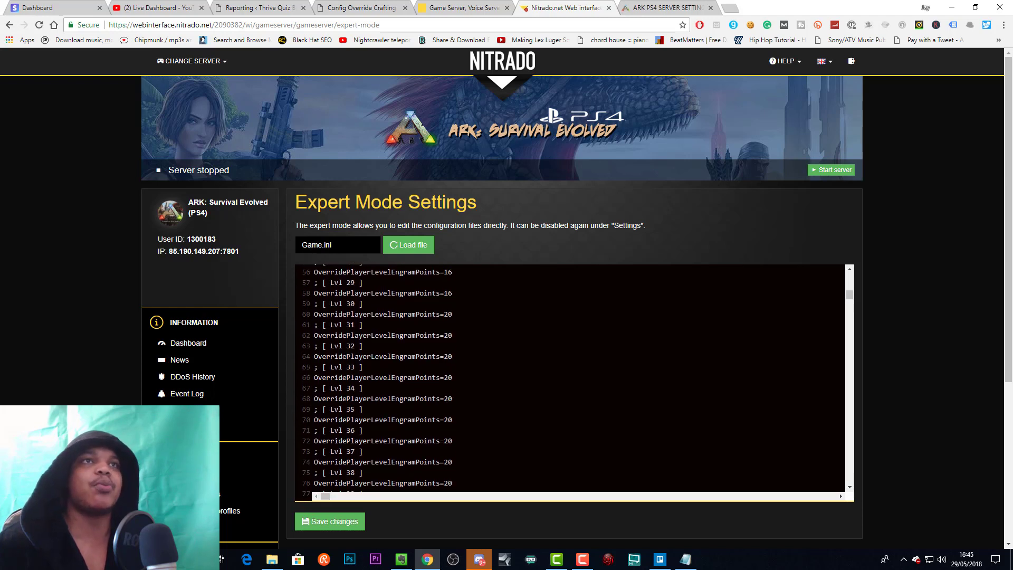
scroll(570, 381, "up", 4)
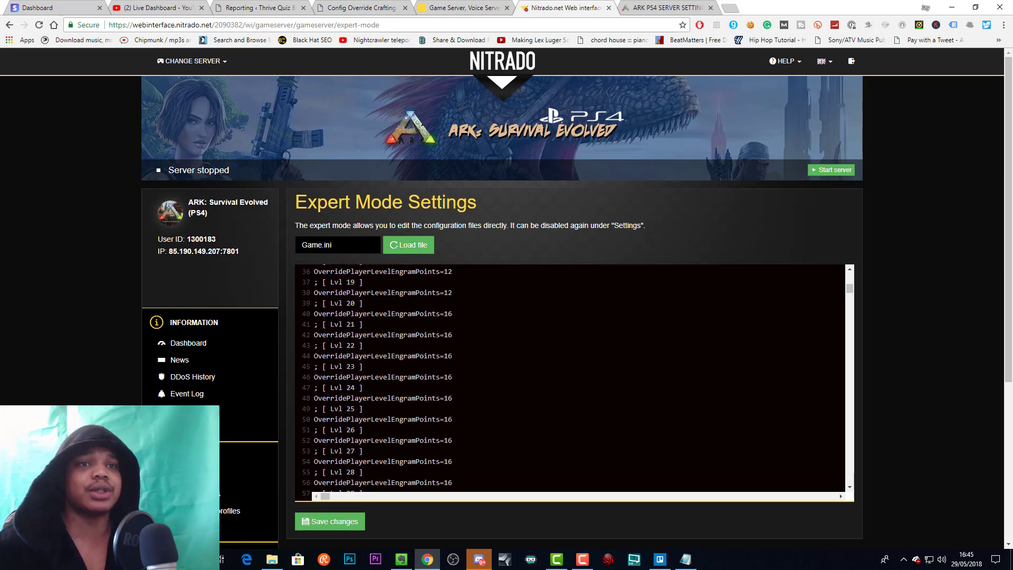
Switch to the Player Levels Raised To 150 Code file in Notepad and examine the last experience value, for level index 178
left_click(686, 559)
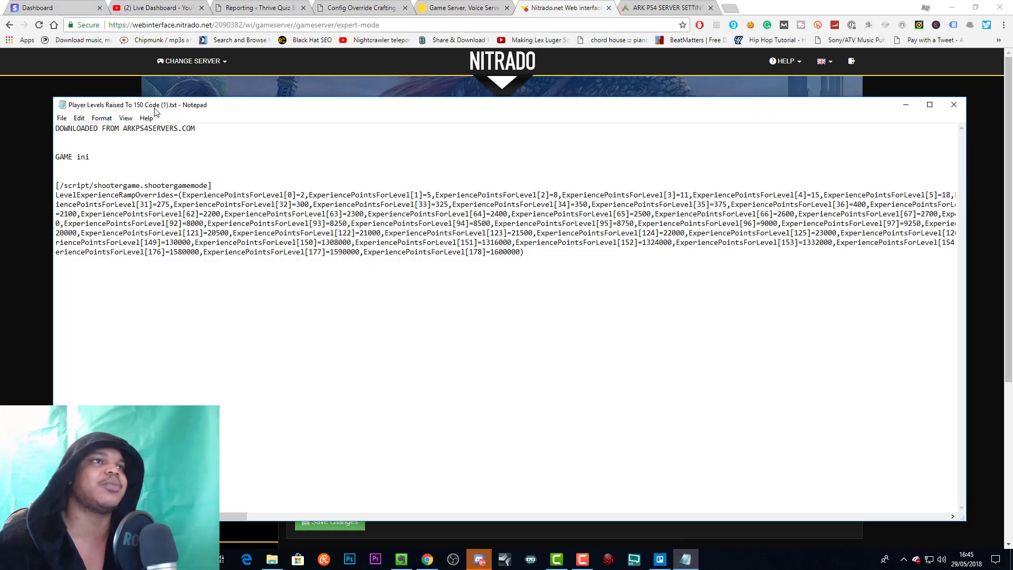
left_click_drag(222, 104, 184, 80)
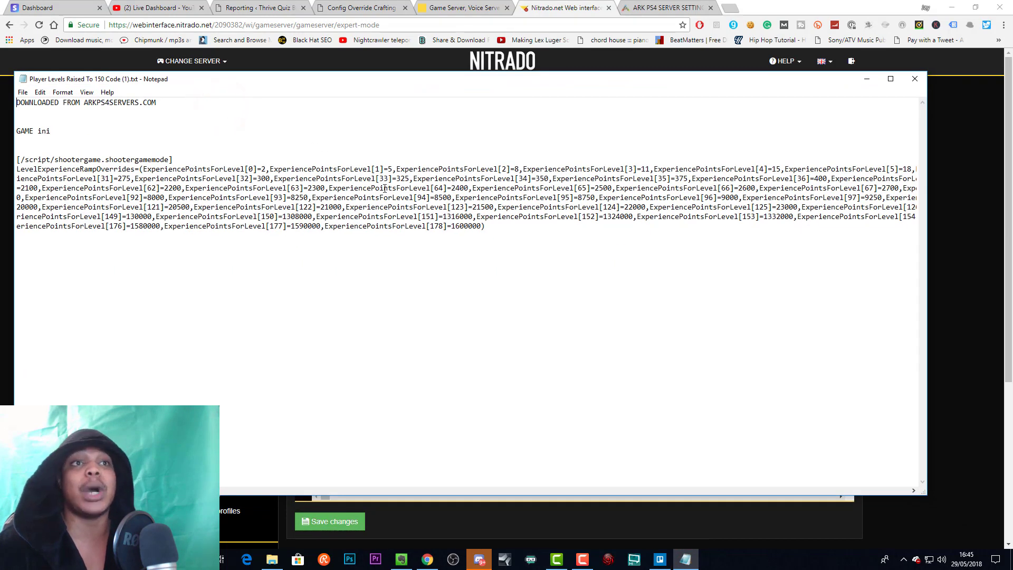
left_click_drag(494, 230, 445, 227)
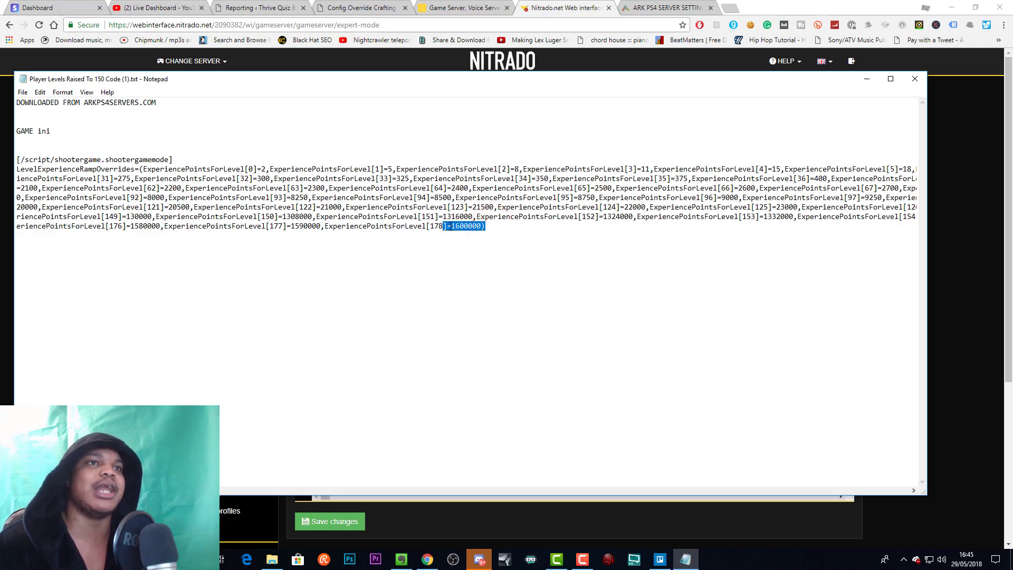
left_click_drag(493, 227, 455, 227)
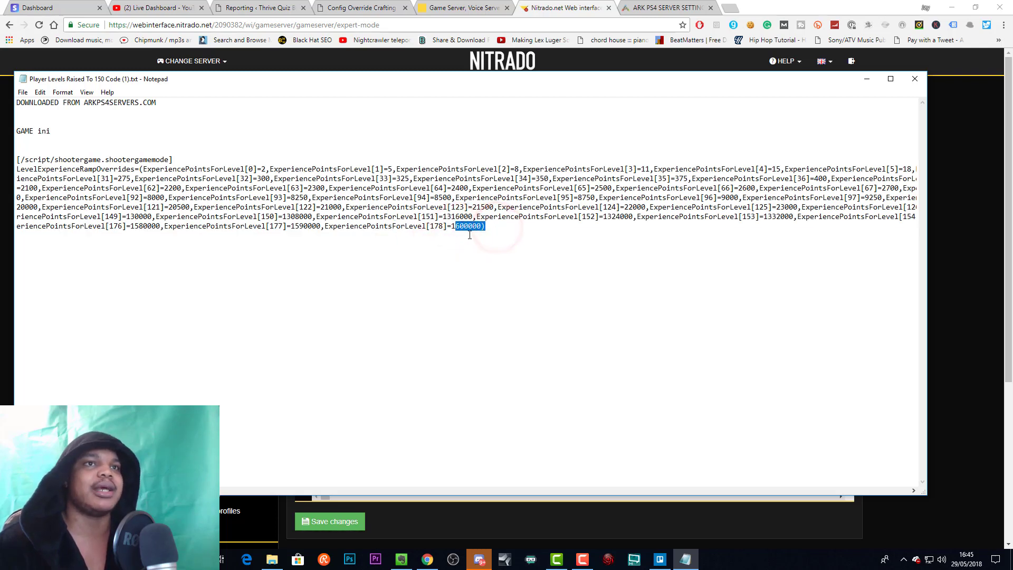
left_click(491, 227)
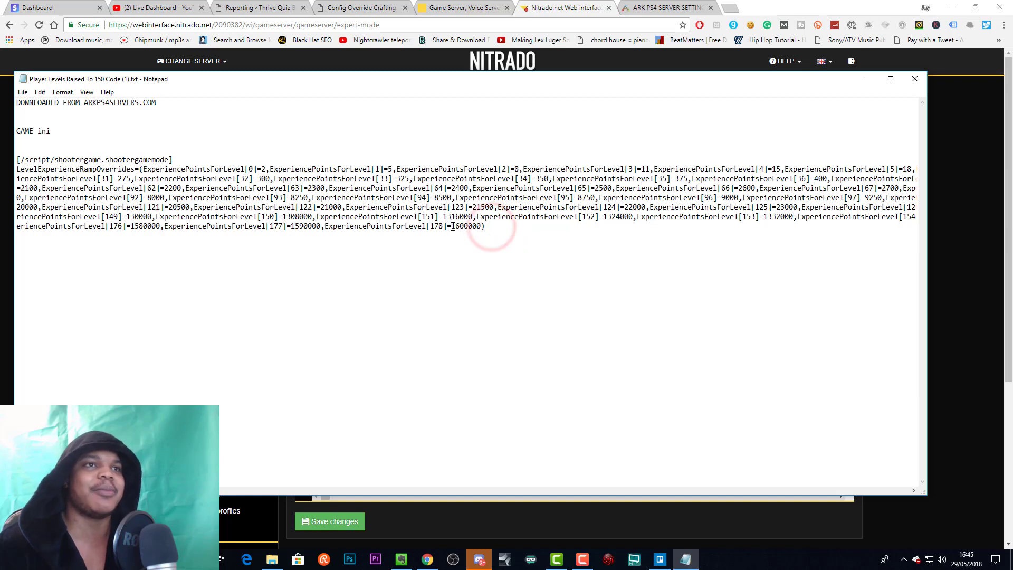
Add thousands separators to the ExperiencePointsForLevel[178] value so that it reads 1,600,000
left_click_drag(452, 227, 483, 227)
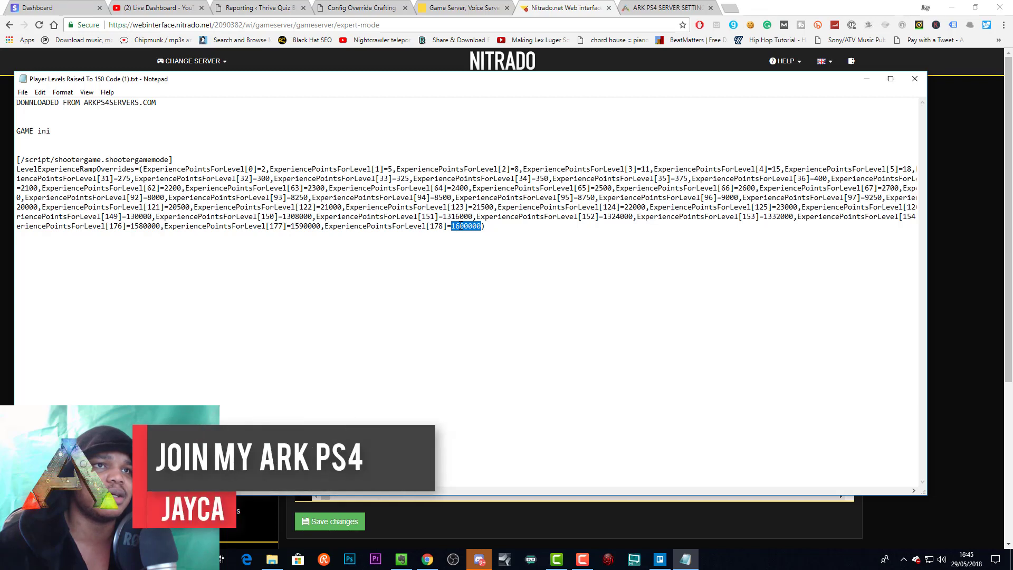
left_click(462, 226)
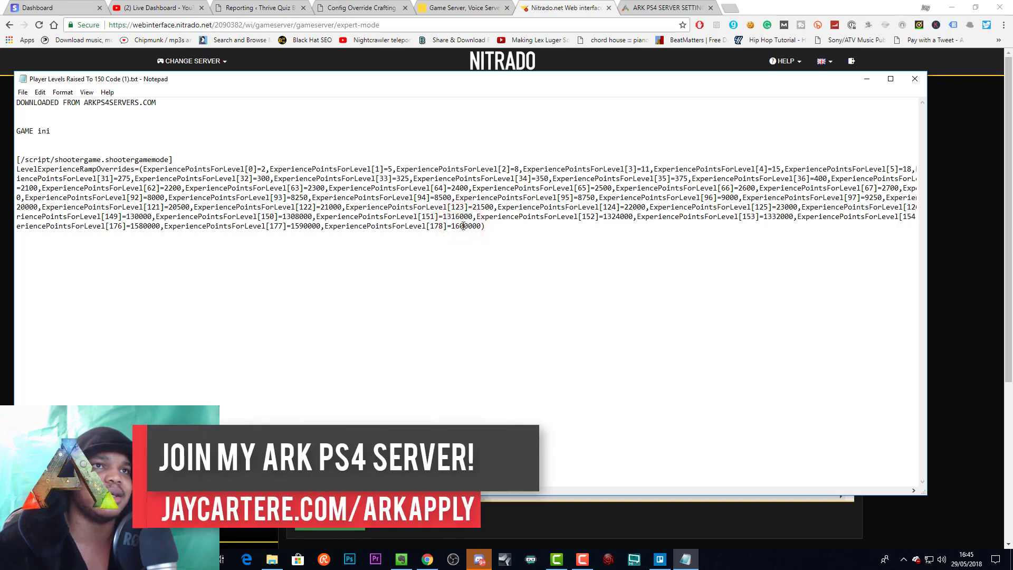
left_click(463, 226)
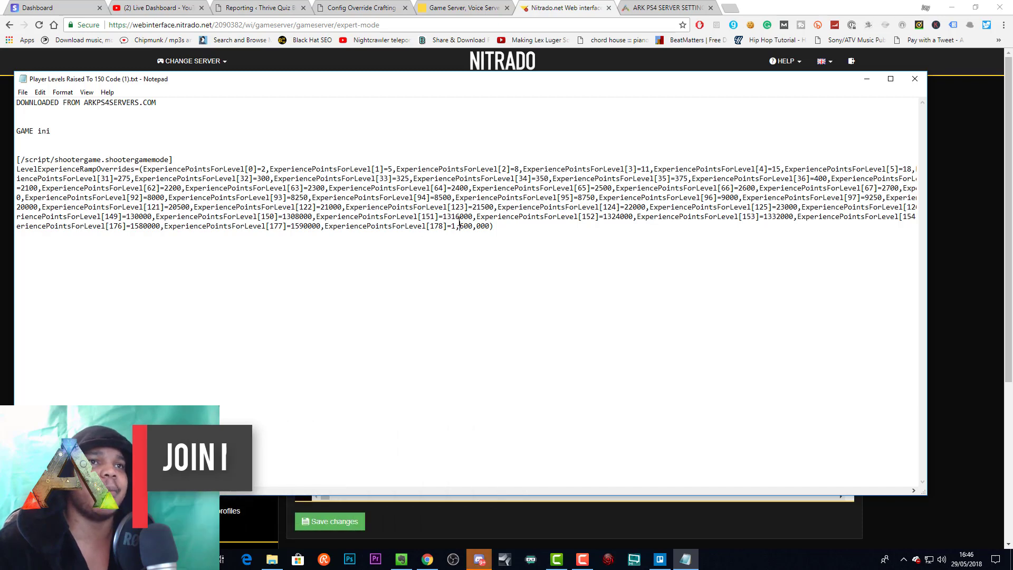
Remove the thousands separators from the ExperiencePointsForLevel[178] value so that it reads 1600000
key("BackSpace")
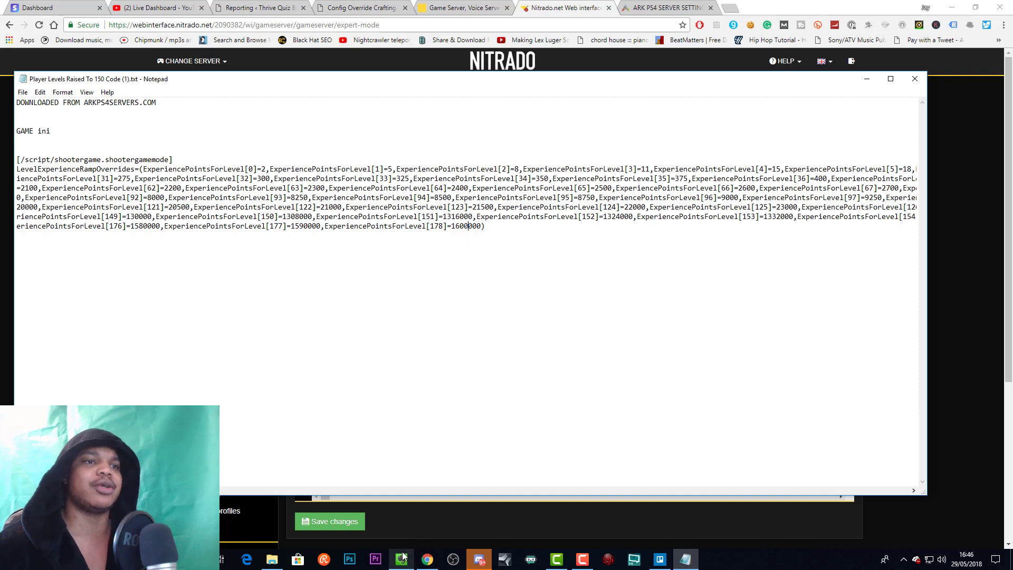
Switch to Evernote and examine the OverrideMaxExperiencePointsPlayer line in the note "how to raise player levels"
mouse_move(402, 555)
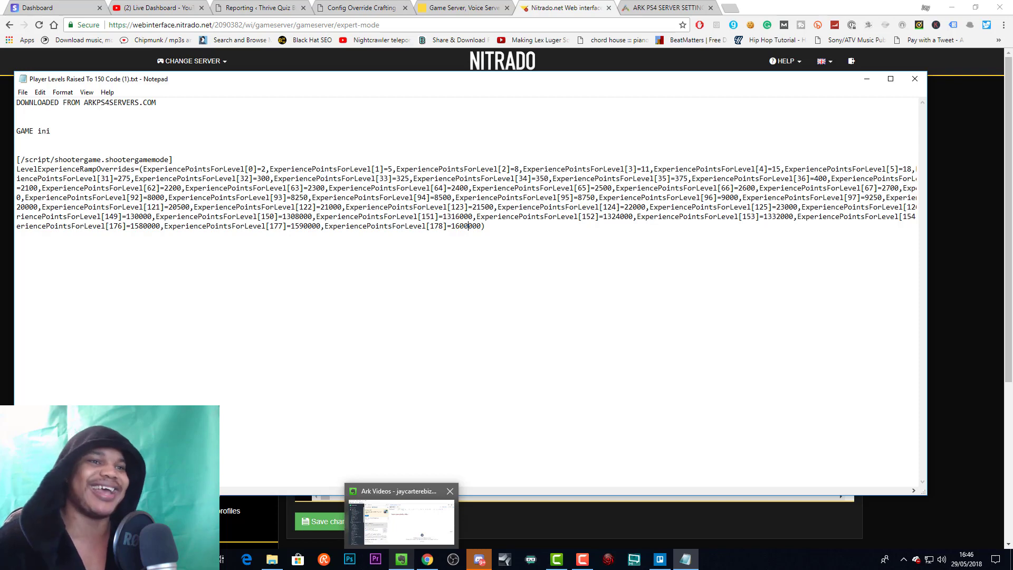
left_click(387, 510)
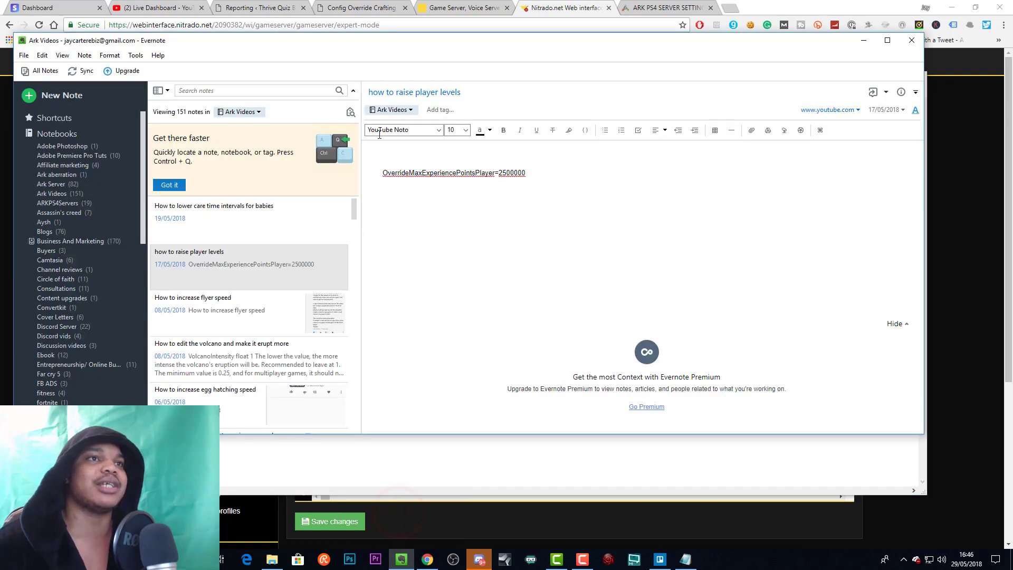
left_click_drag(382, 172, 497, 172)
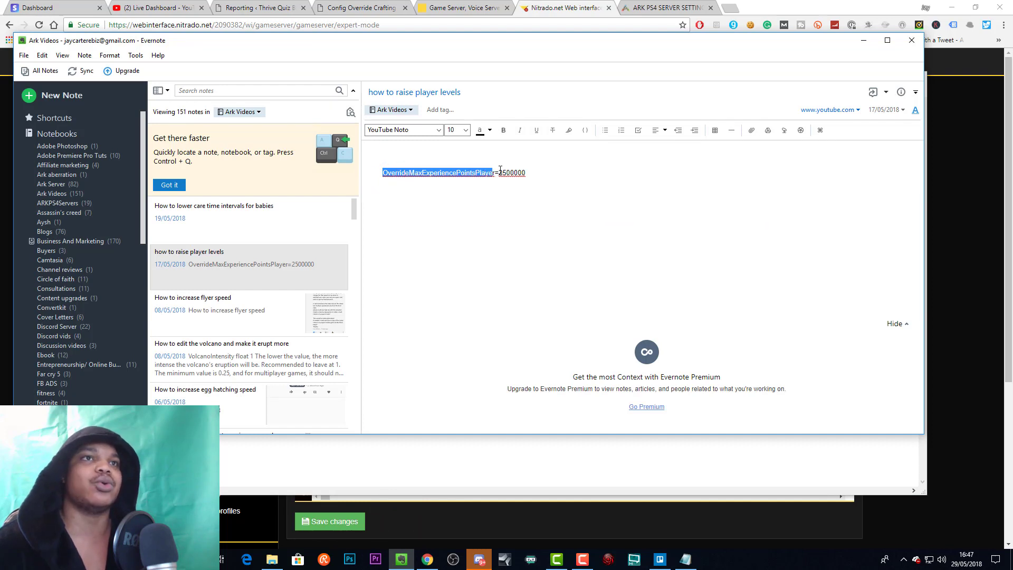
left_click(498, 174)
Add thousands separators to the note's OverrideMaxExperiencePointsPlayer value, making it 2,500,000, and take them out again
left_click(507, 174)
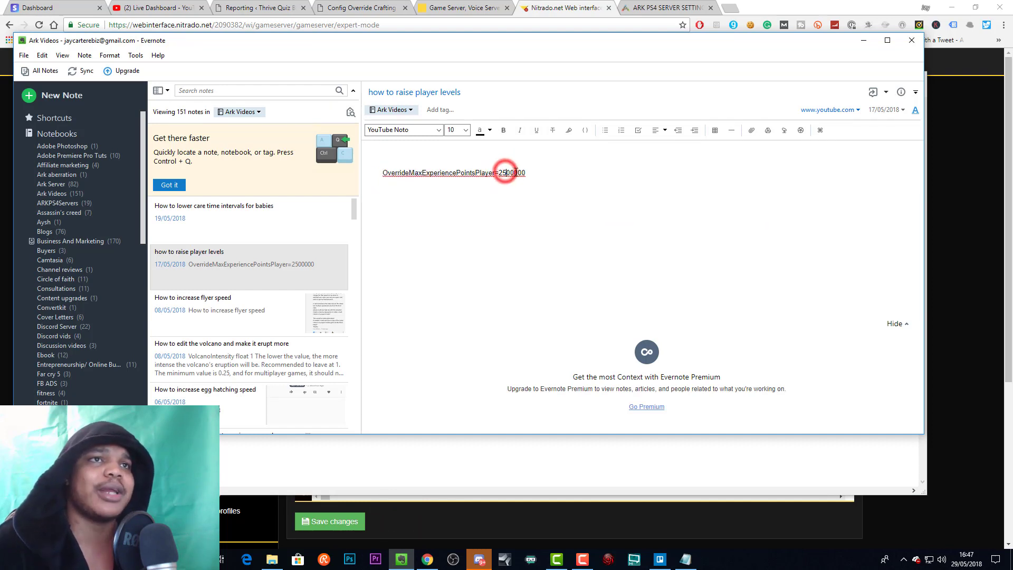
left_click(521, 172)
left_click(517, 172)
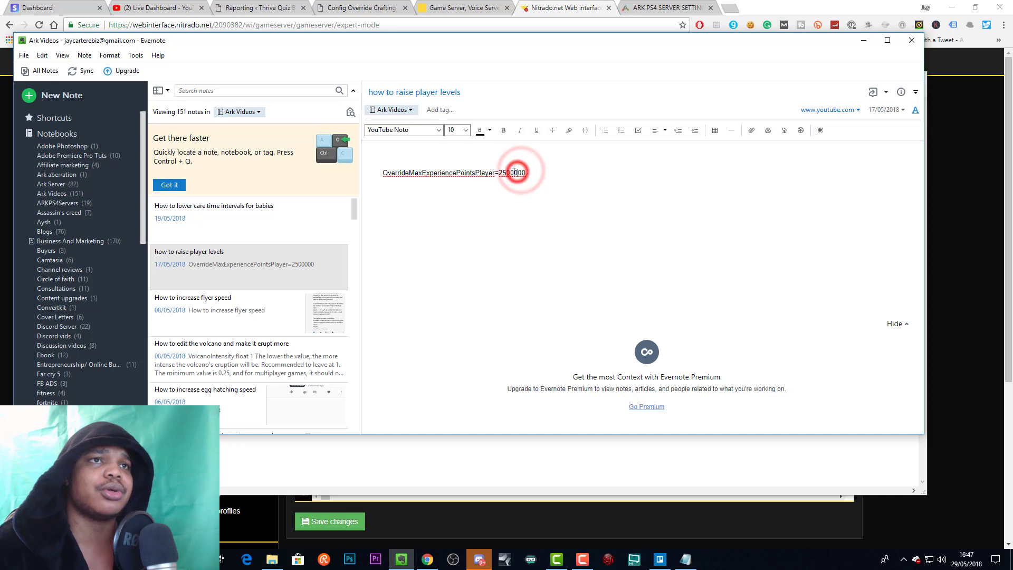
left_click(512, 172)
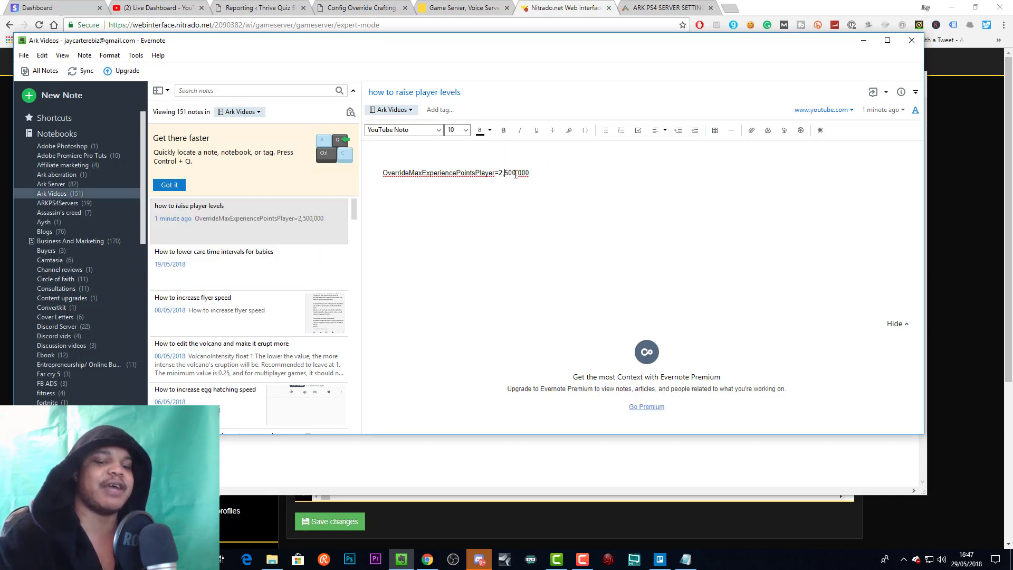
key("BackSpace")
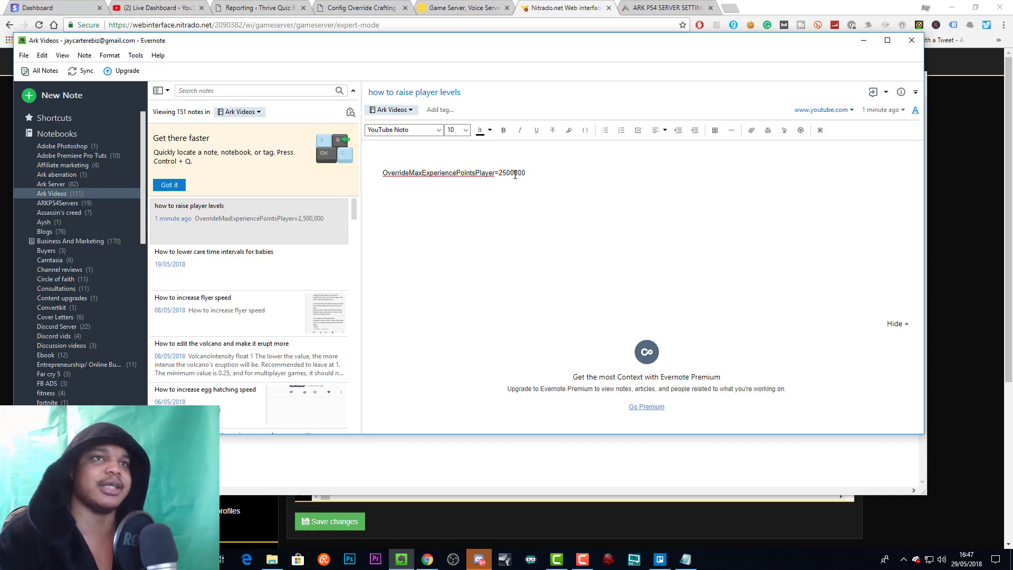
Return to Game.ini in the Nitrado web interface, find OverrideMaxExperiencePointsPlayer below the level 300 engram entry, and examine its value
left_click(949, 305)
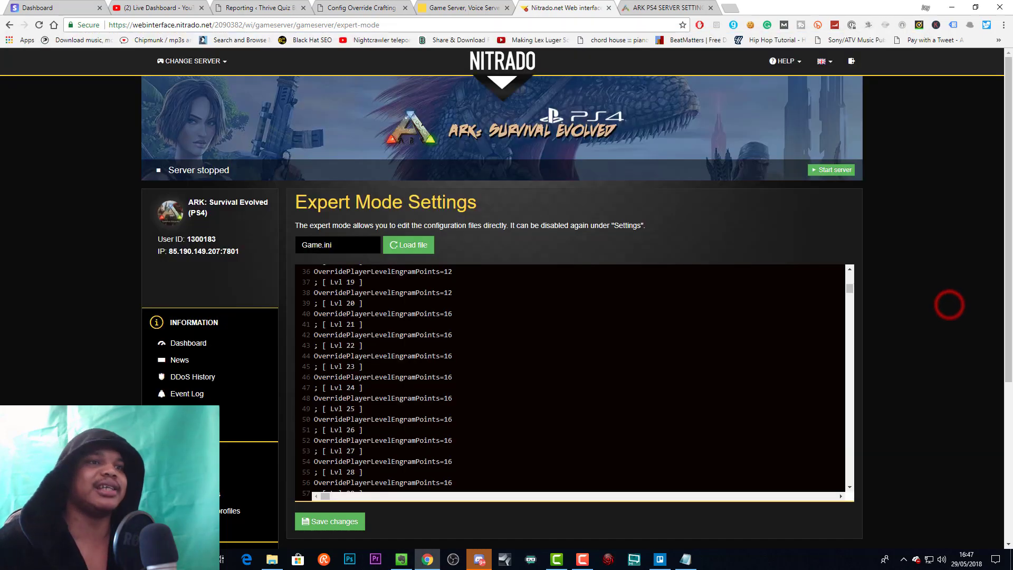
left_click_drag(850, 285, 850, 326)
scroll(853, 315, "down", 20)
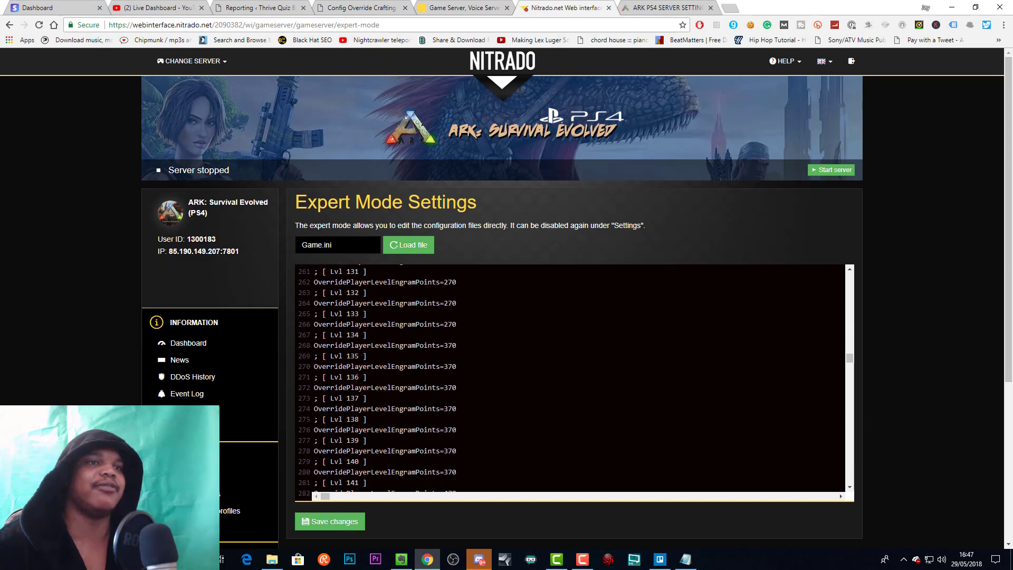
scroll(575, 378, "down", 20)
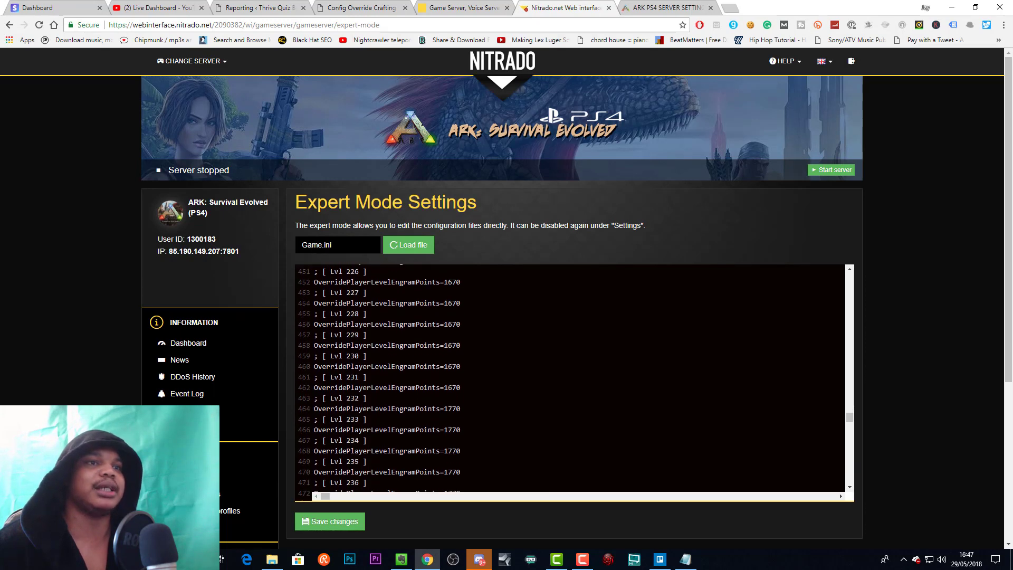
scroll(575, 378, "down", 9)
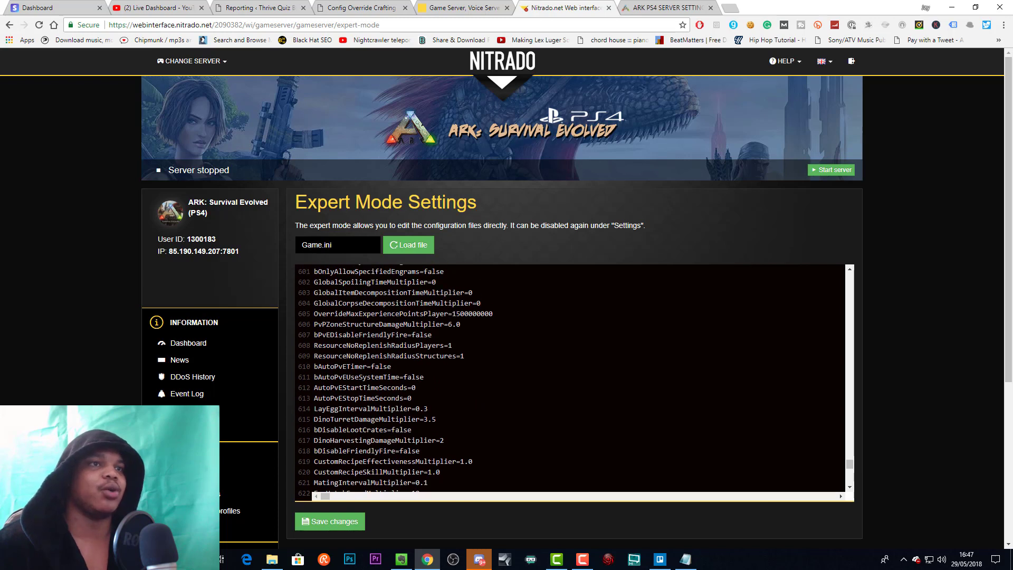
left_click_drag(316, 314, 432, 314)
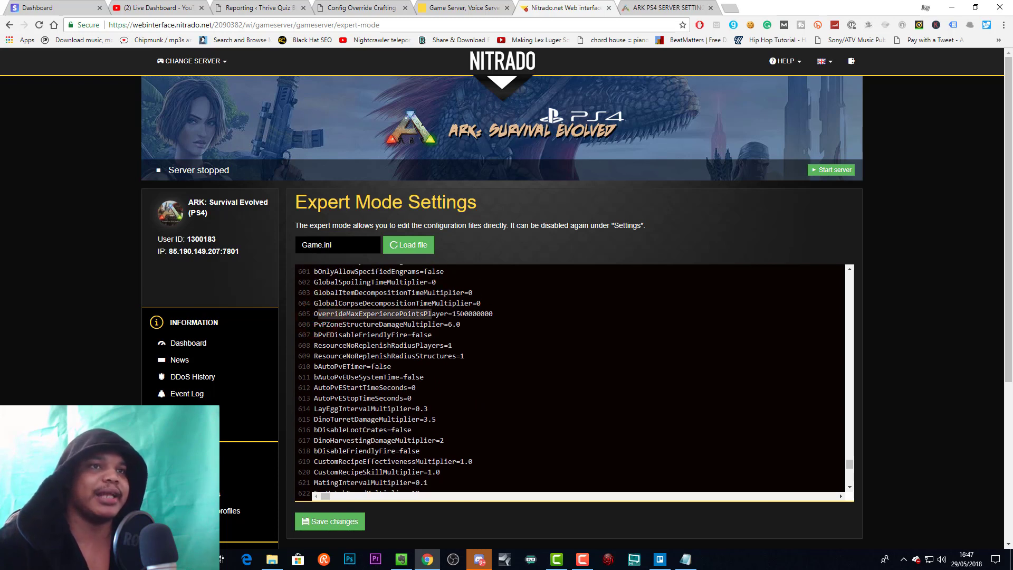
left_click_drag(457, 313, 494, 314)
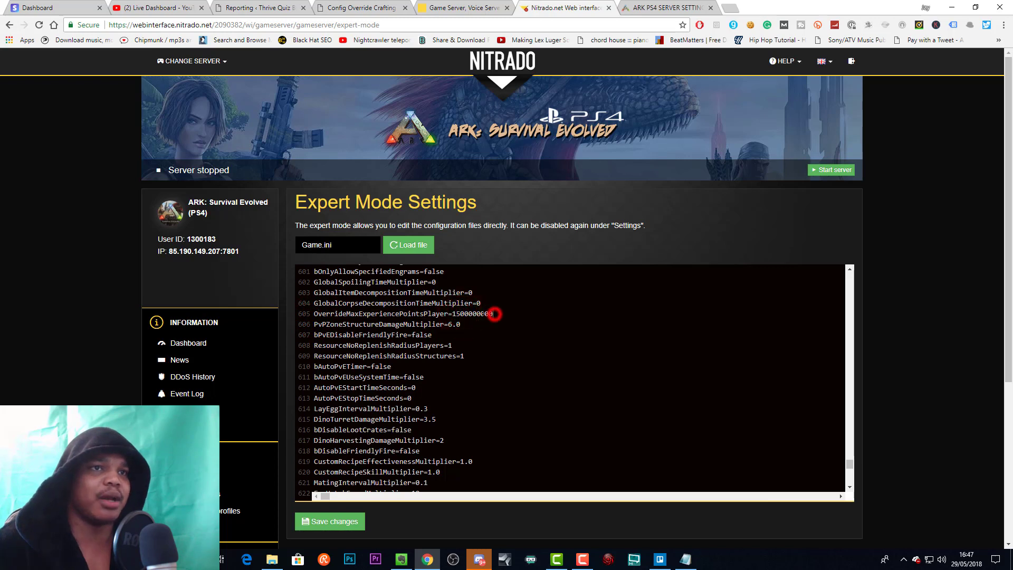
left_click(477, 314)
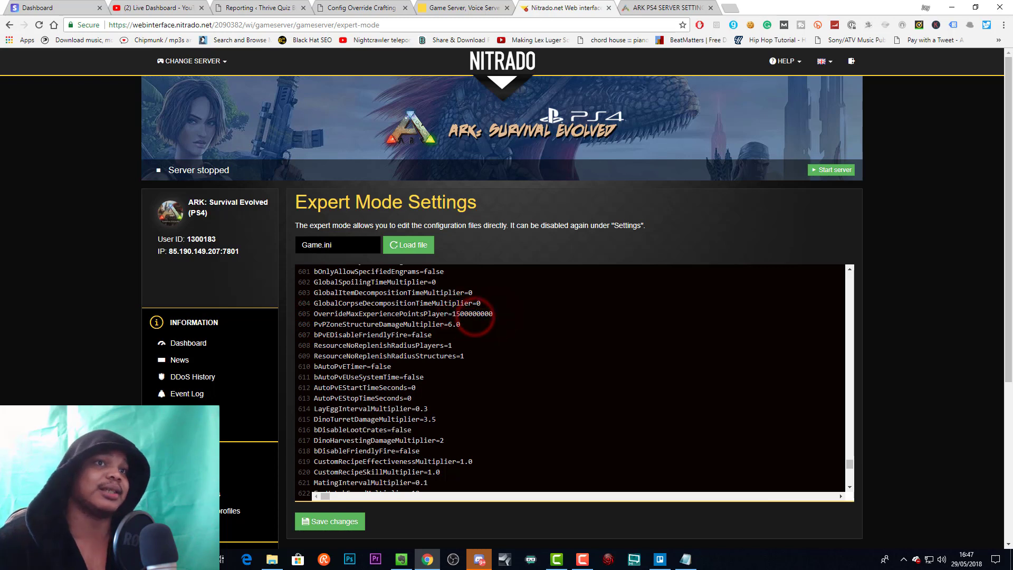
left_click_drag(494, 314, 452, 314)
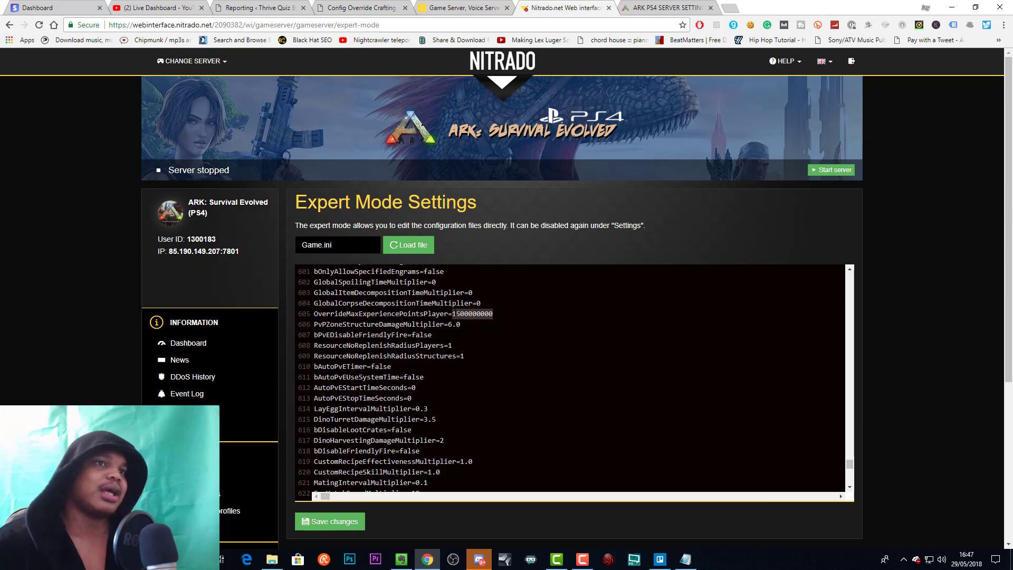
scroll(573, 380, "up", 3)
scroll(573, 380, "down", 2)
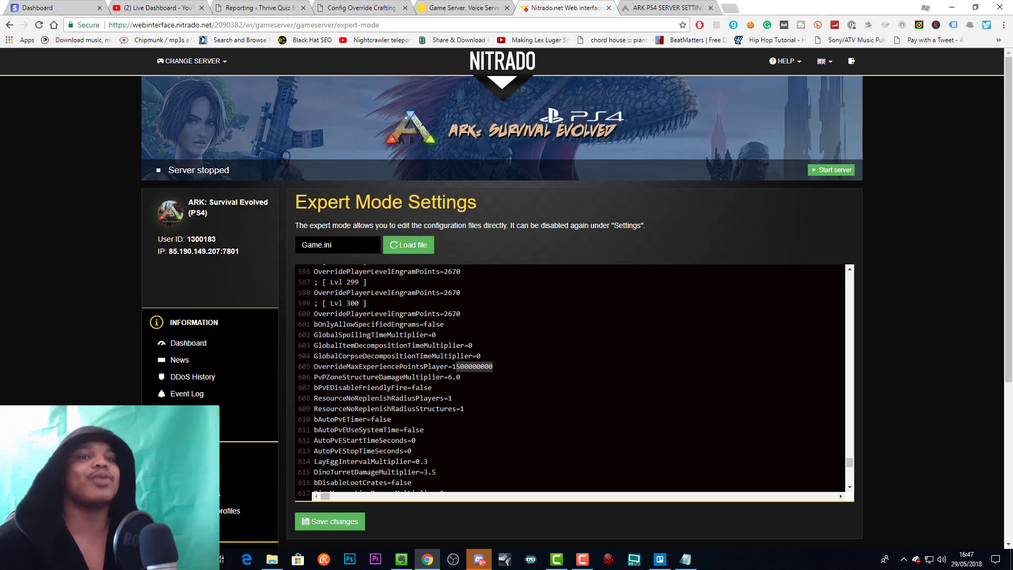
Switch back to the Notepad code file, highlight the experience entries from level index 151 to 178, and minimize the file
left_click(685, 560)
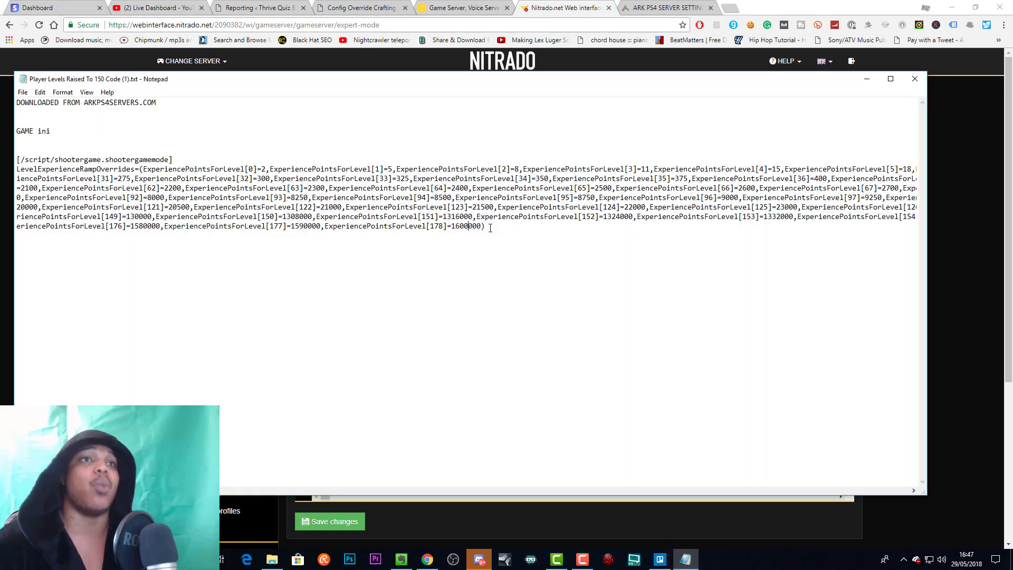
left_click_drag(493, 227, 337, 217)
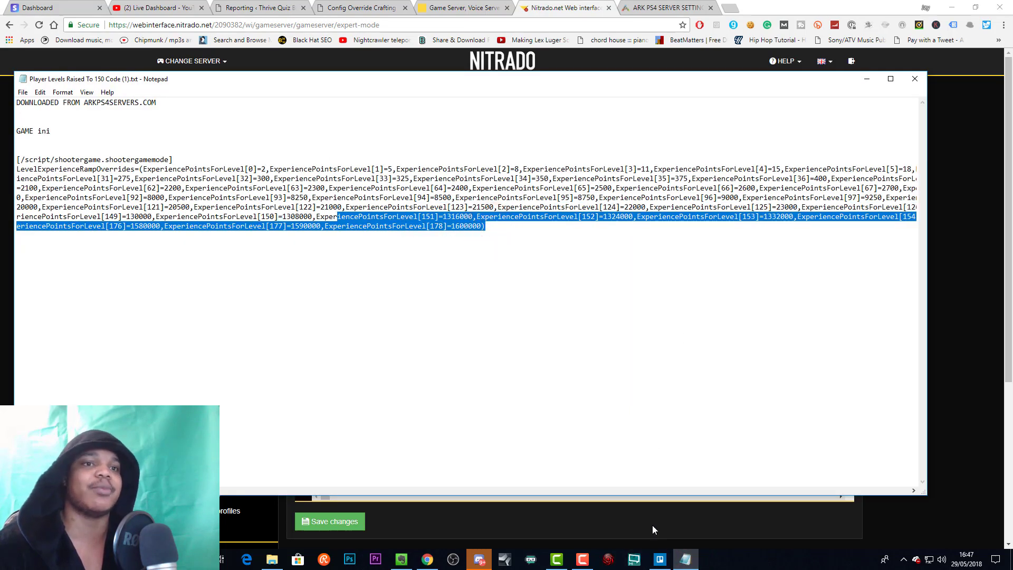
left_click(493, 233)
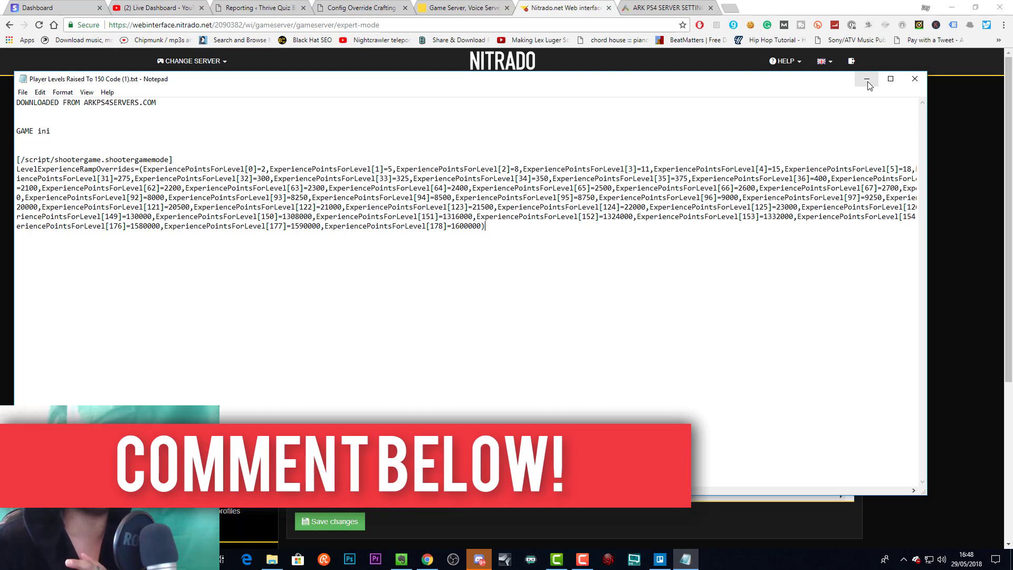
left_click(867, 80)
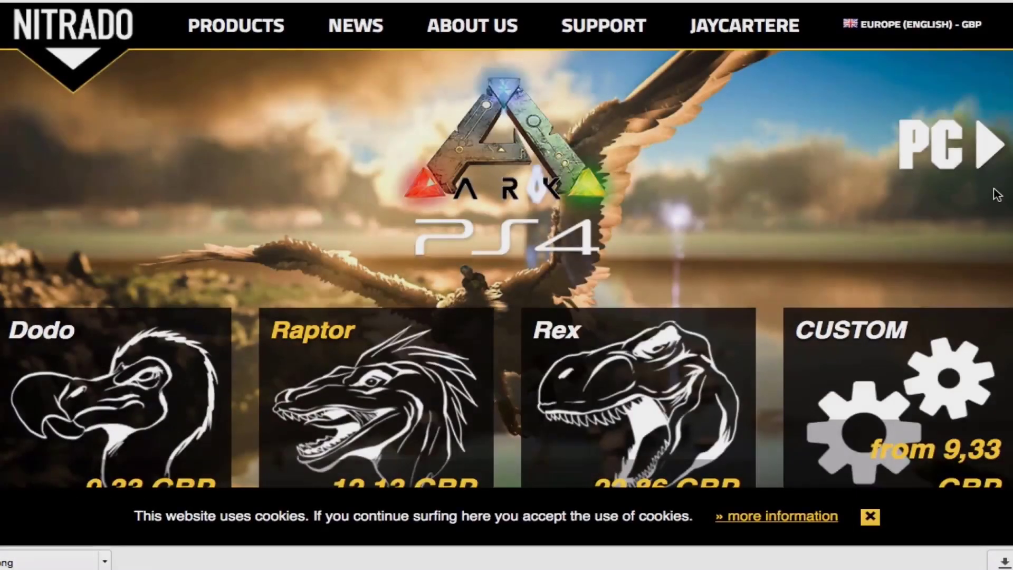
Look through the Nitrado ARK PS4 server offers and the game description and feature sections below them
scroll(997, 194, "down", 2)
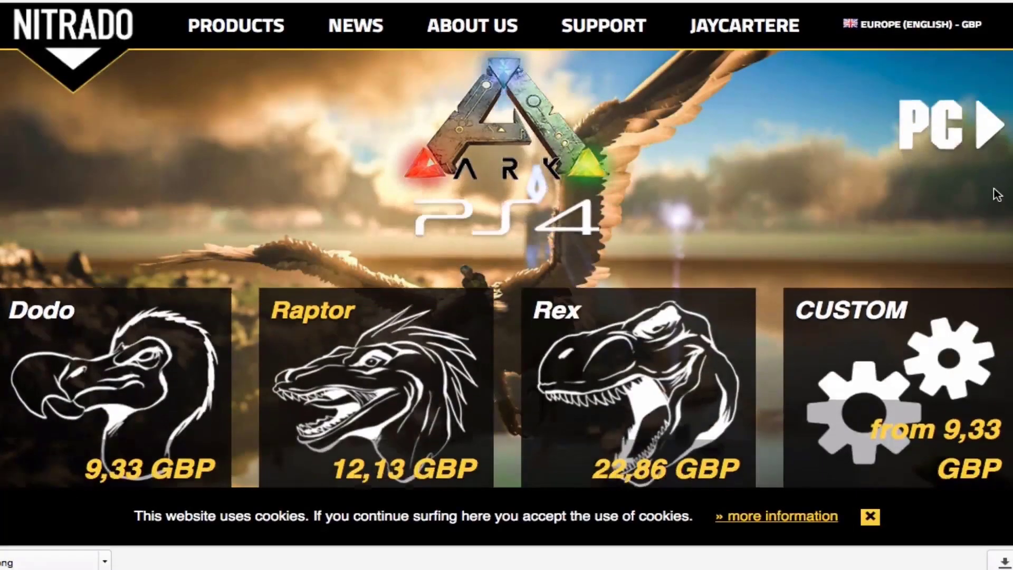
scroll(997, 194, "down", 4)
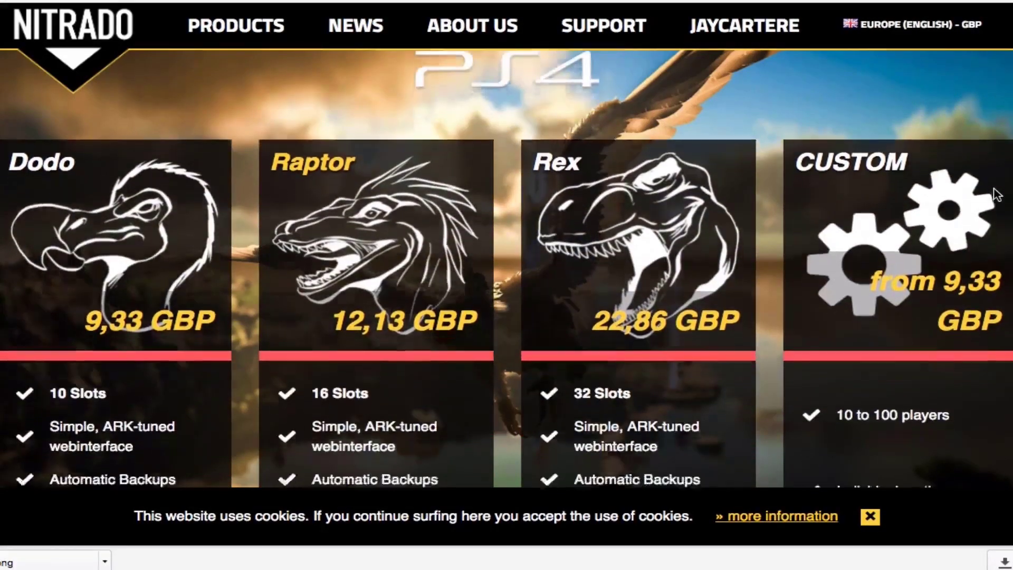
scroll(997, 194, "down", 2)
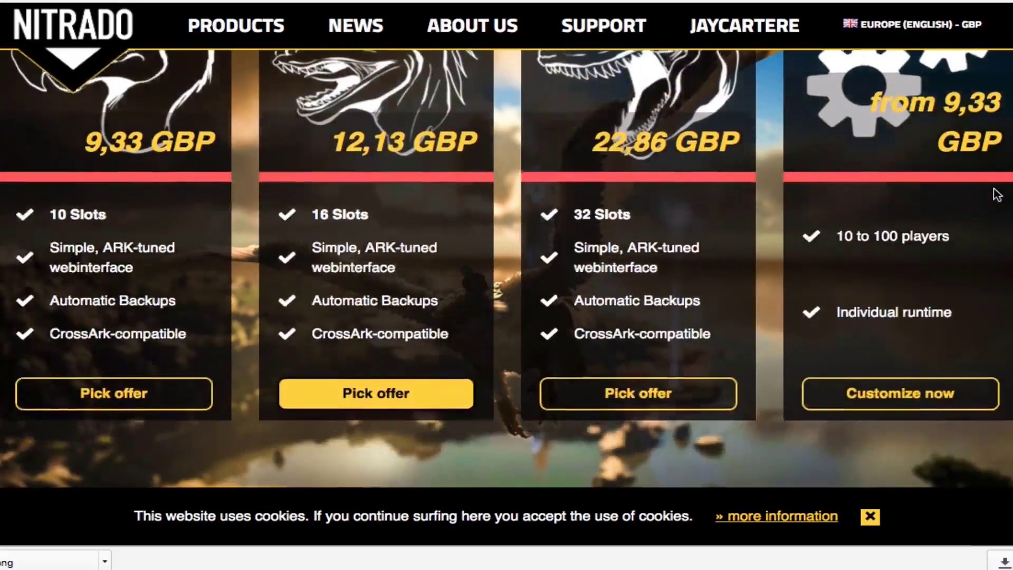
scroll(998, 194, "down", 4)
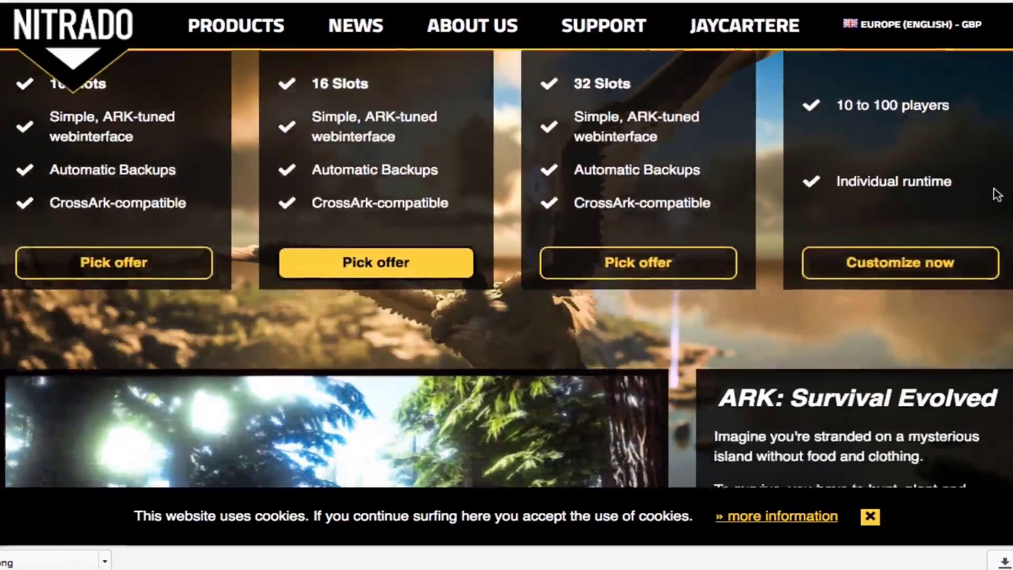
scroll(997, 194, "down", 2)
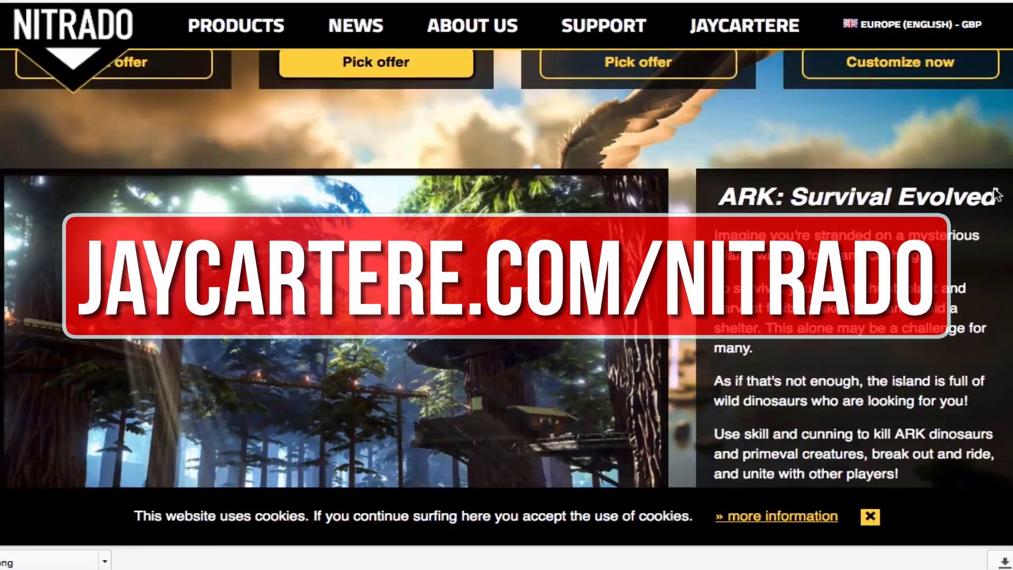
scroll(997, 195, "down", 1)
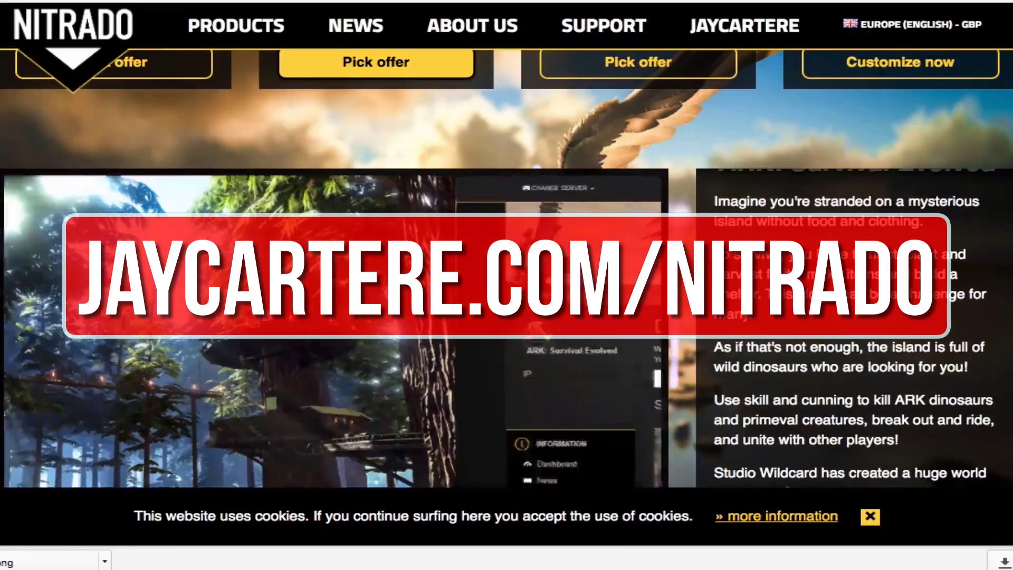
scroll(506, 264, "down", 4)
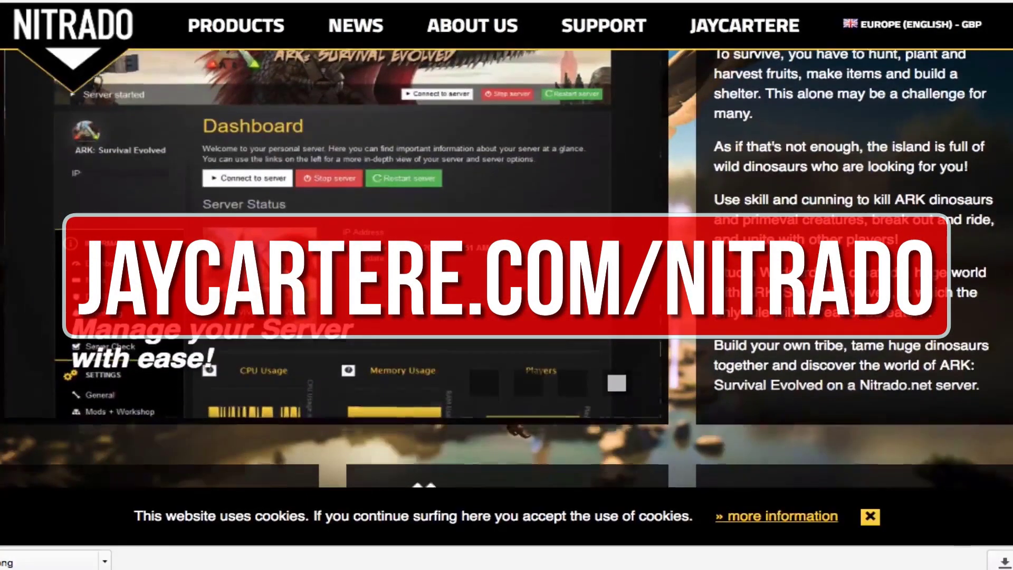
scroll(506, 264, "down", 4)
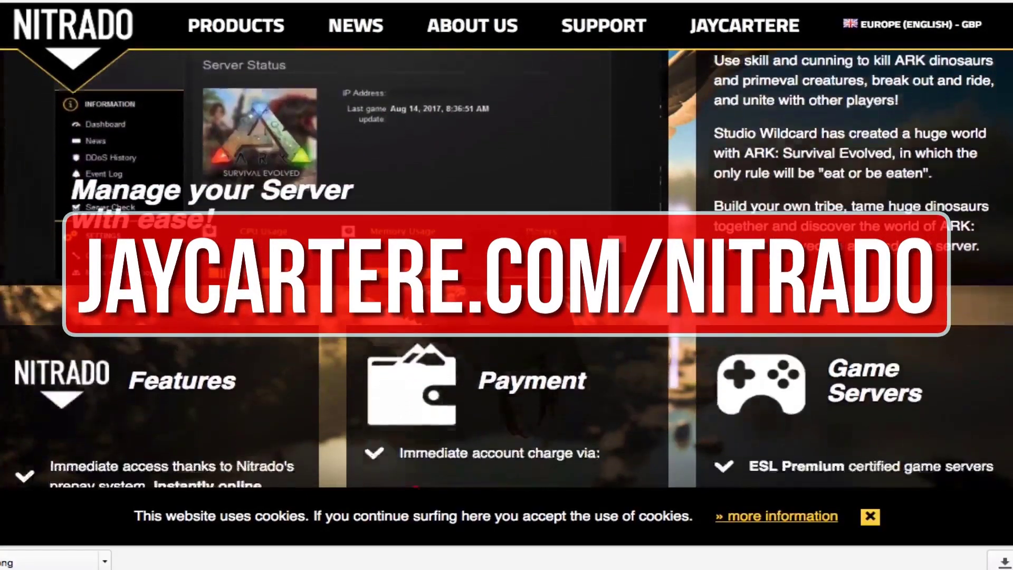